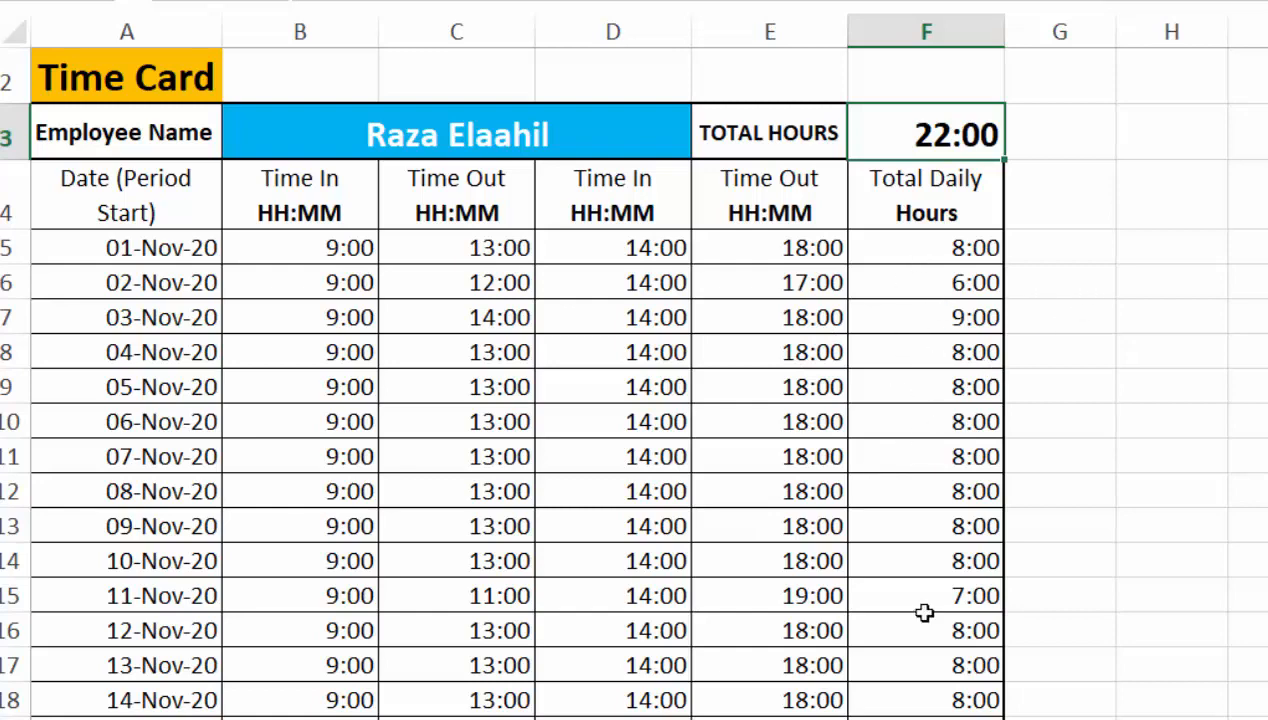
Inspect the formula in the TOTAL HOURS cell F3, leaving it as it is.
{"action": "double_click", "coordinate": [966, 138]}
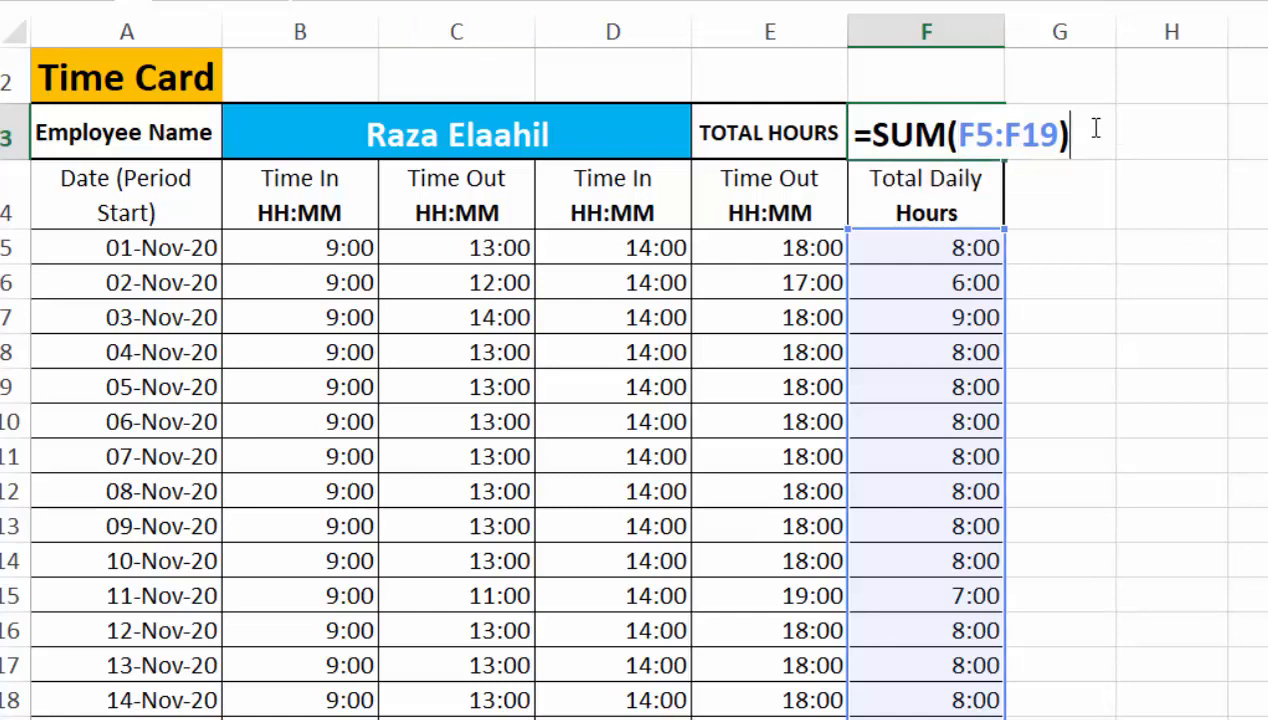
{"action": "key", "text": "Return"}
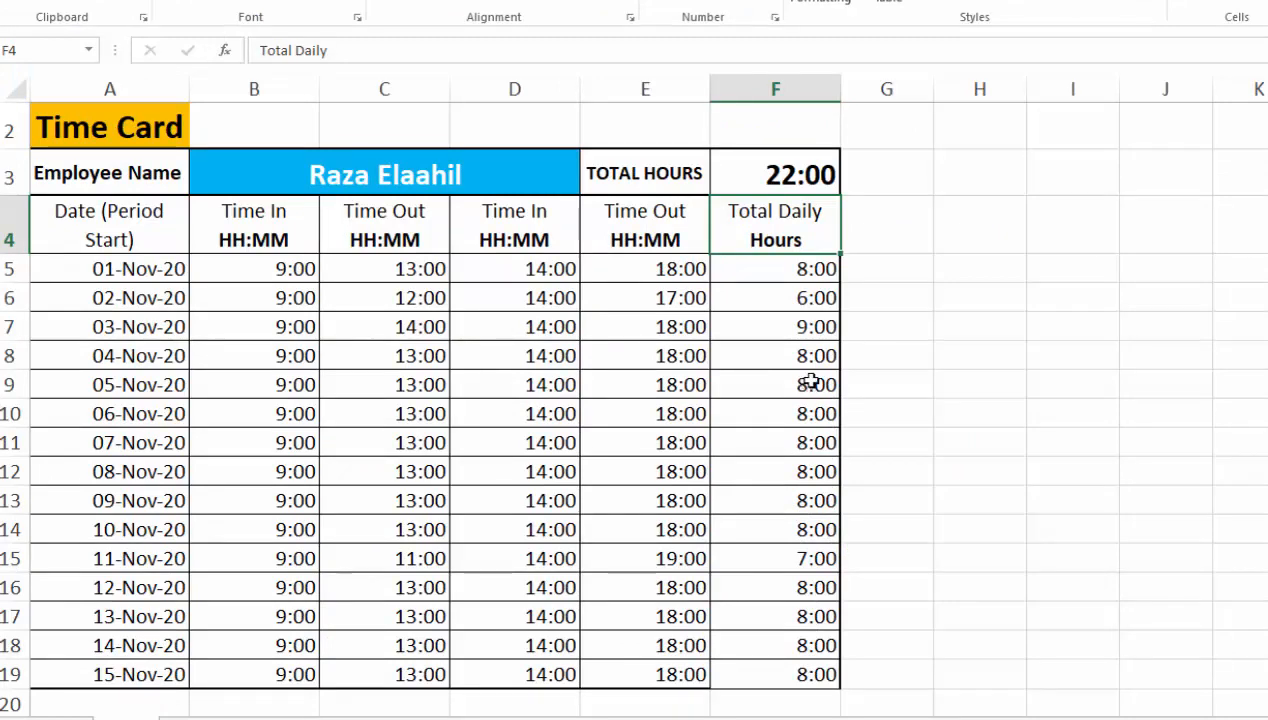
Enter the check calculation =12*8 in empty cell I11 beside the time card.
{"action": "left_click", "coordinate": [1097, 444]}
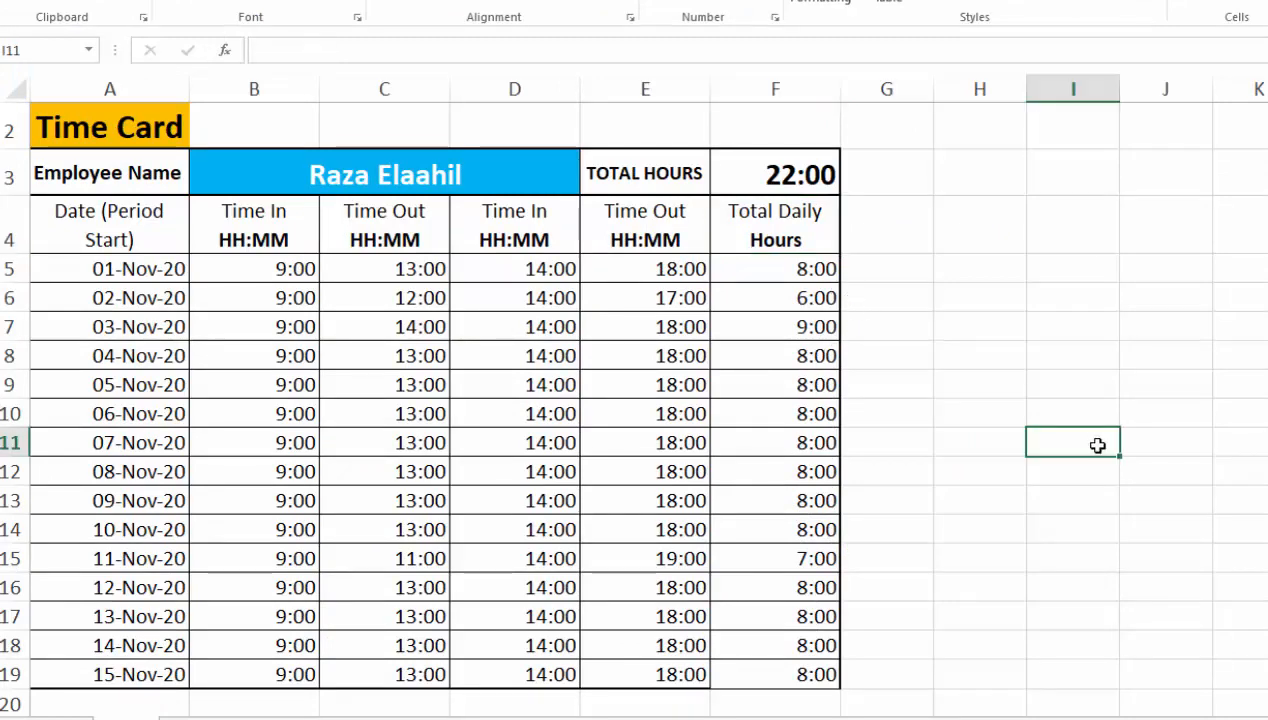
{"action": "type", "text": "12"}
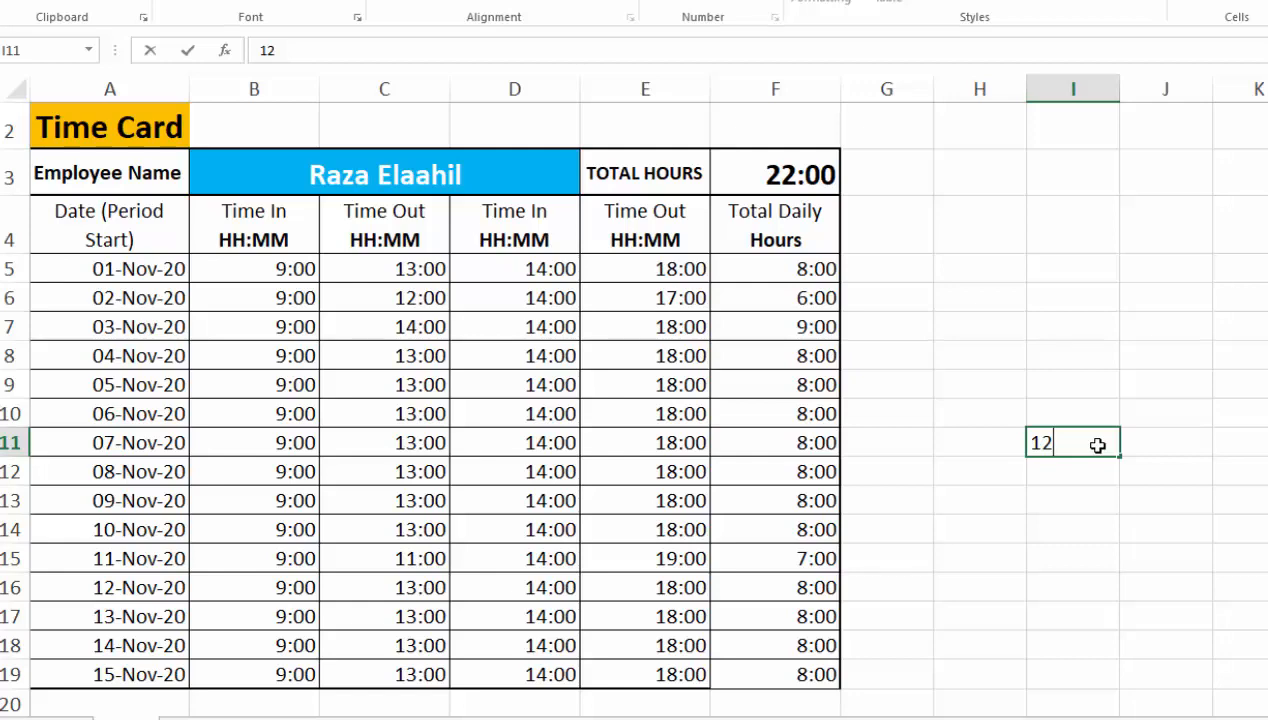
{"action": "key", "text": "BackSpace"}
{"action": "key", "text": "BackSpace"}
{"action": "type", "text": "="}
{"action": "key", "text": "BackSpace"}
{"action": "type", "text": "=12*"}
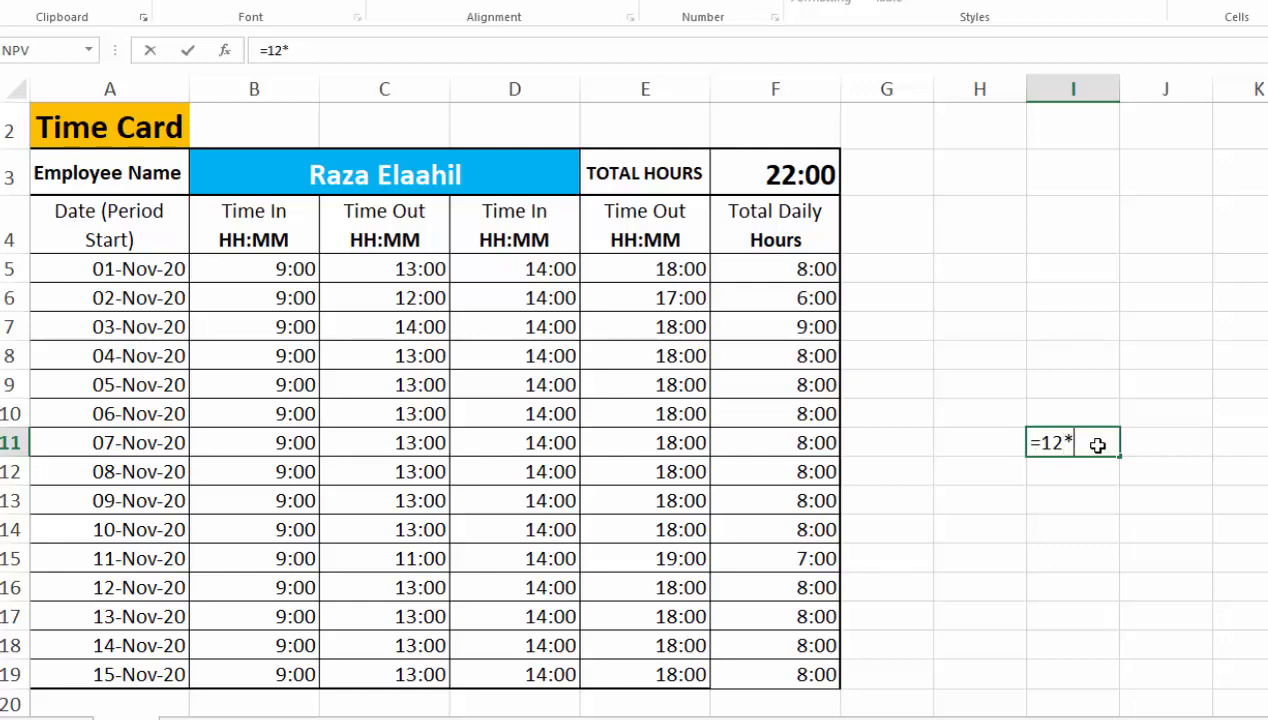
{"action": "type", "text": "8"}
{"action": "key", "text": "Return"}
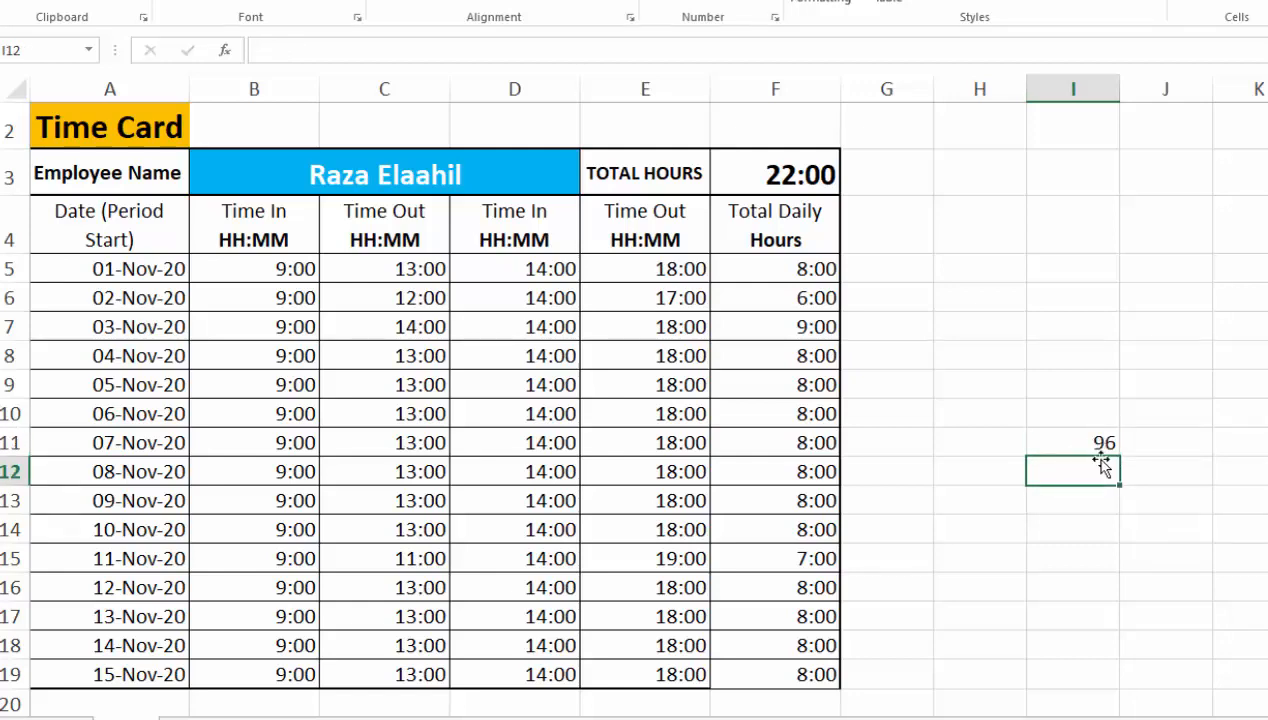
Clear the check calculation from cell I11.
{"action": "left_click", "coordinate": [1101, 440]}
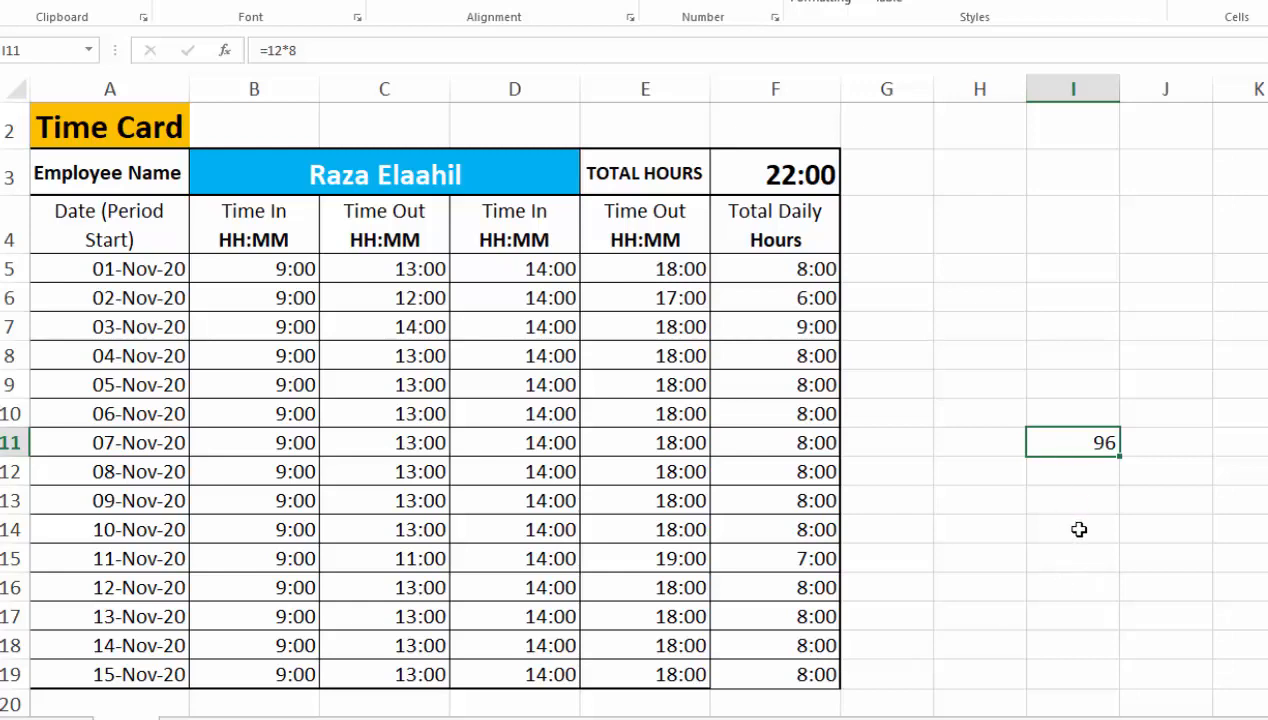
{"action": "key", "text": "Delete"}
{"action": "left_click", "coordinate": [1116, 567]}
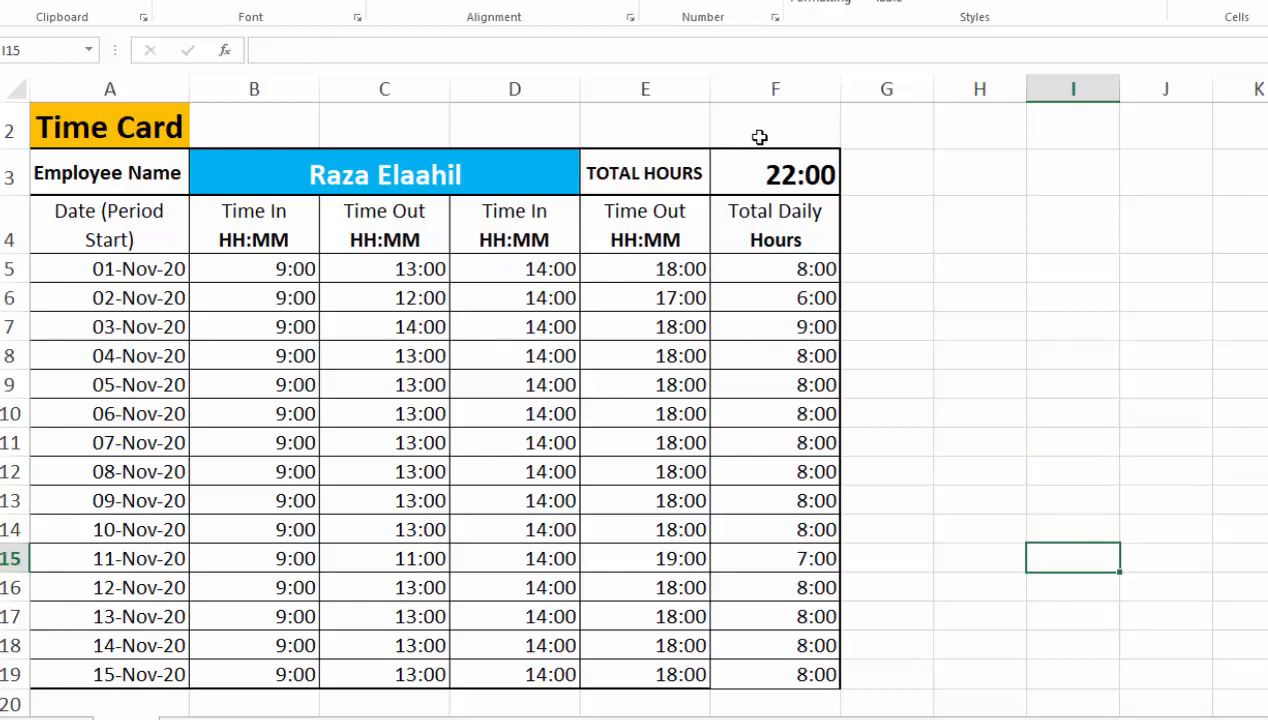
Re-enter the TOTAL HOURS formula in F3 as =SUM(F5:F19) to add up the daily hours.
{"action": "double_click", "coordinate": [781, 169]}
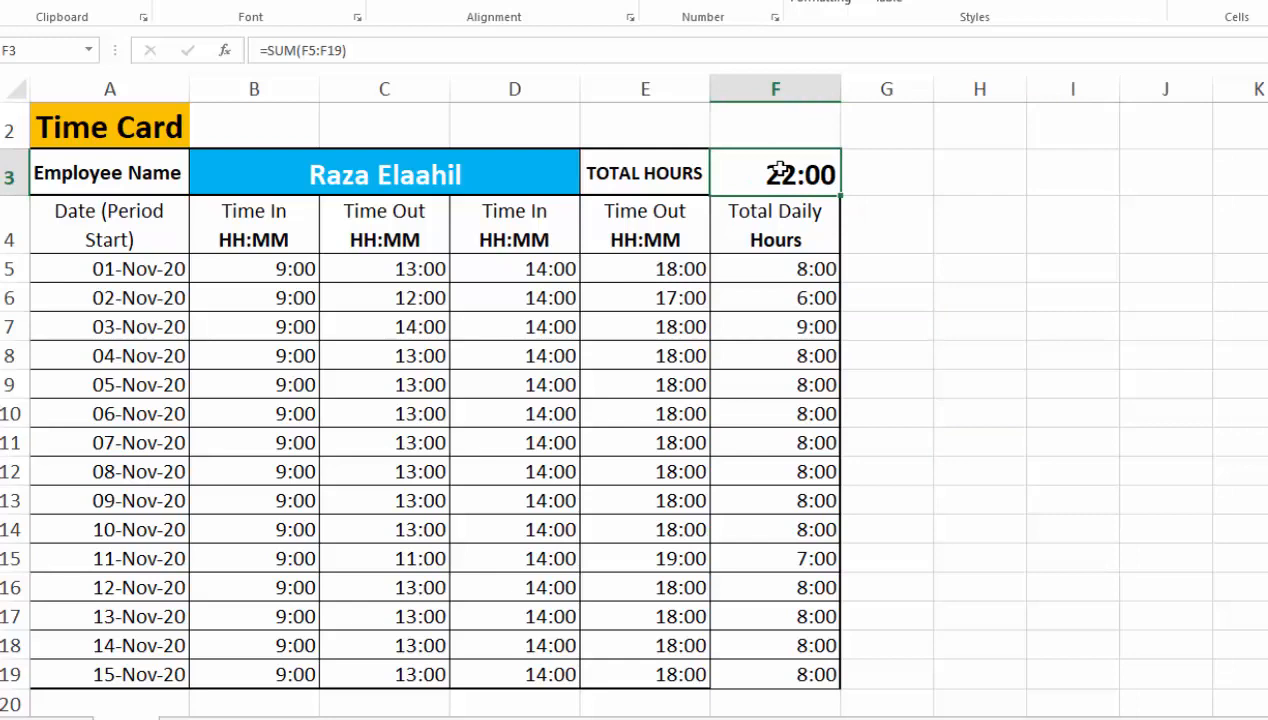
{"action": "left_click", "coordinate": [1055, 347]}
{"action": "left_click", "coordinate": [785, 170]}
{"action": "type", "text": "=su"}
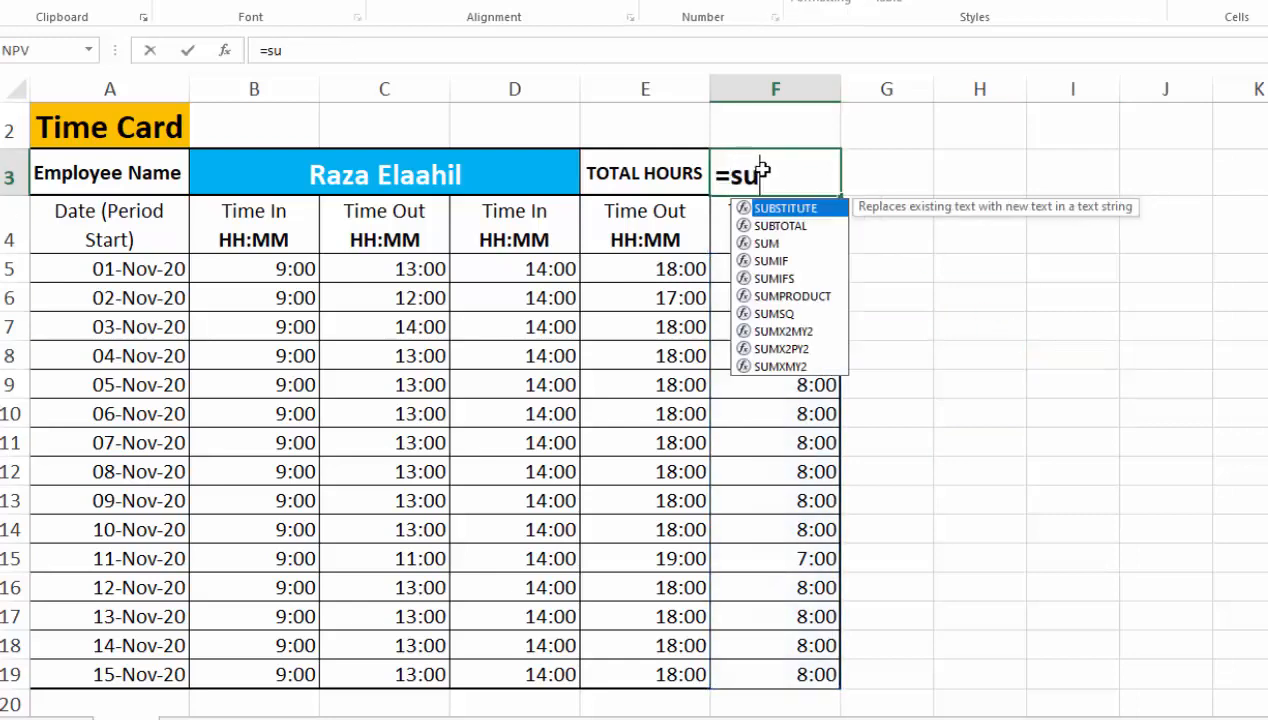
{"action": "type", "text": "m"}
{"action": "key", "text": "Tab"}
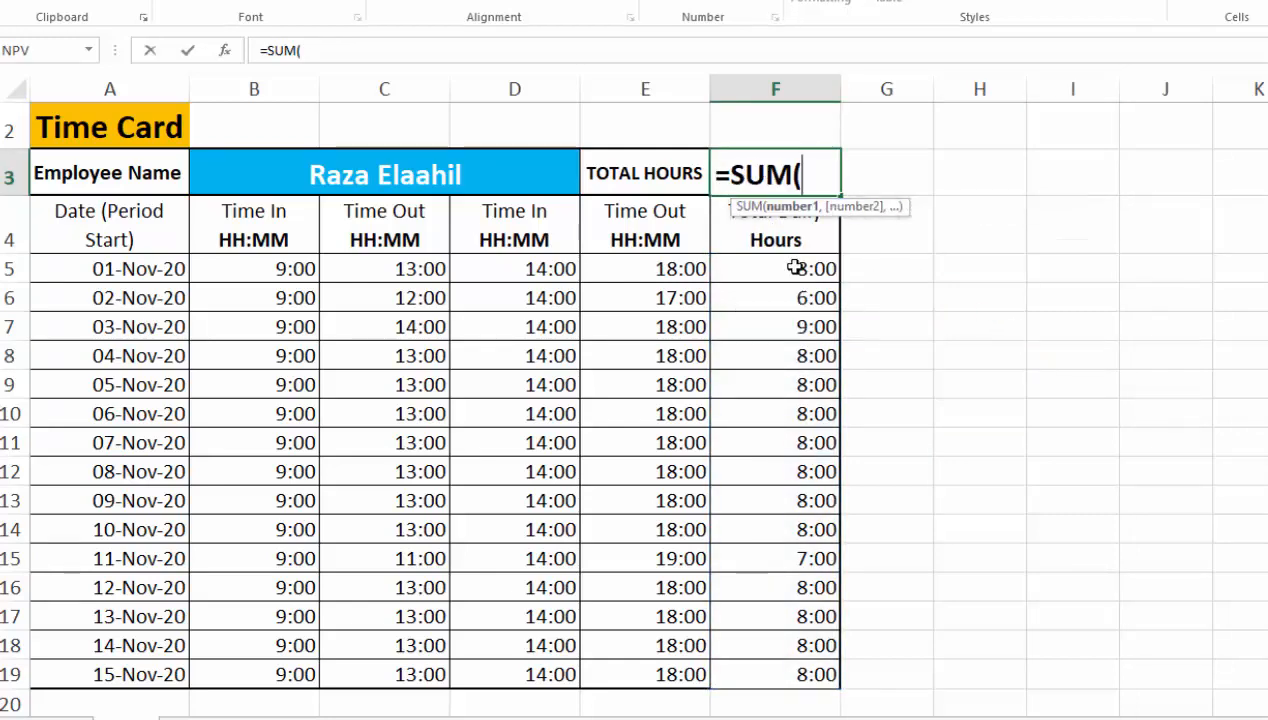
{"action": "left_click_drag", "start_coordinate": [795, 268], "coordinate": [800, 674]}
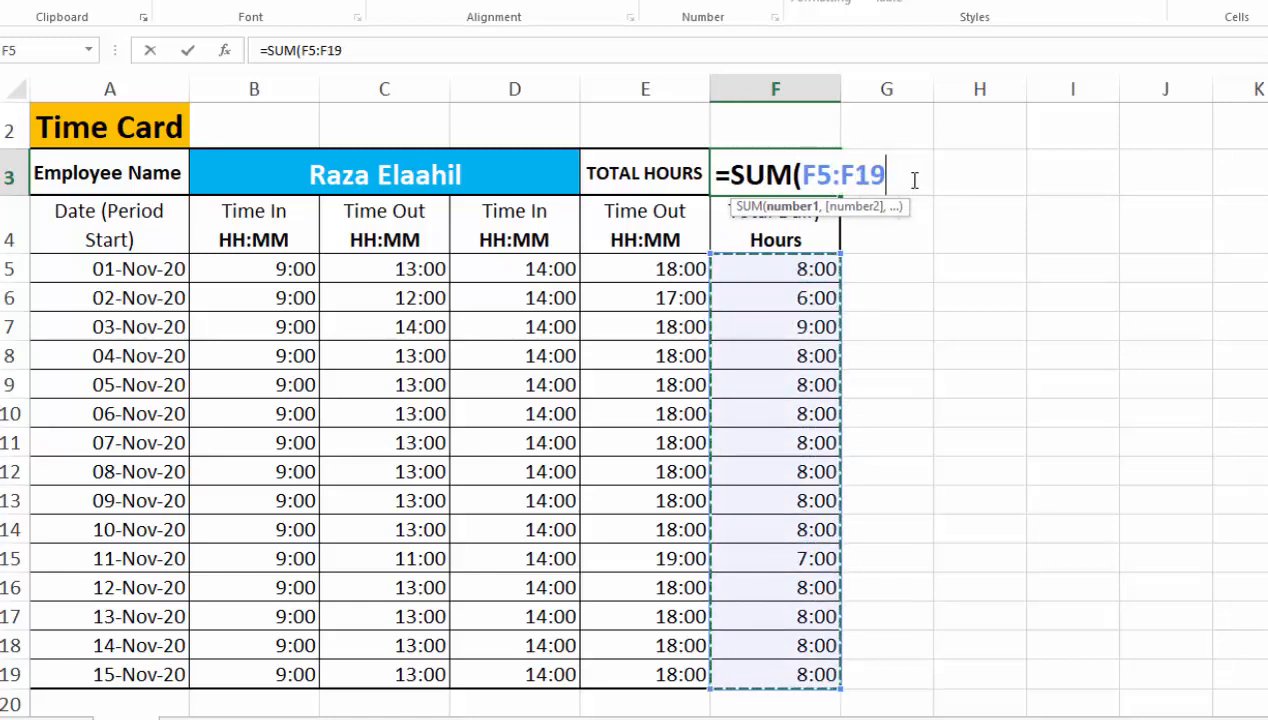
{"action": "type", "text": ")"}
{"action": "key", "text": "Return"}
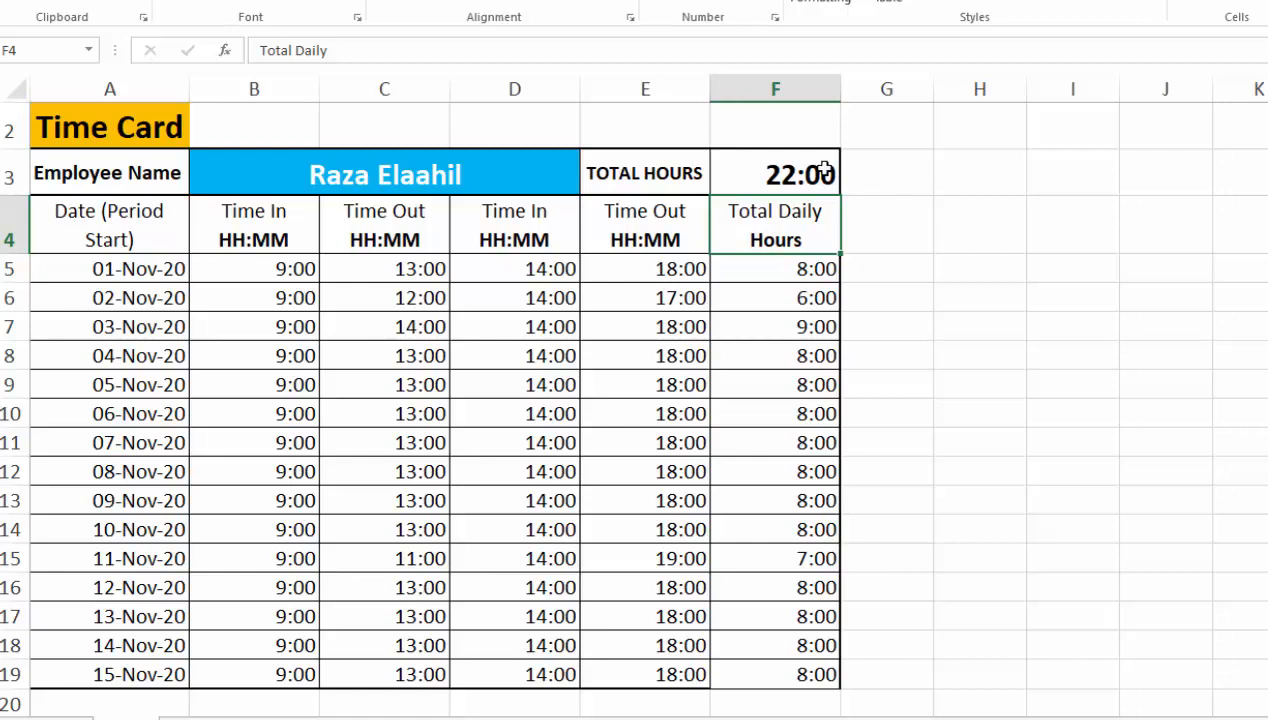
Apply the custom number format h:mm:ss to the TOTAL HOURS cell F3.
{"action": "left_click", "coordinate": [785, 172]}
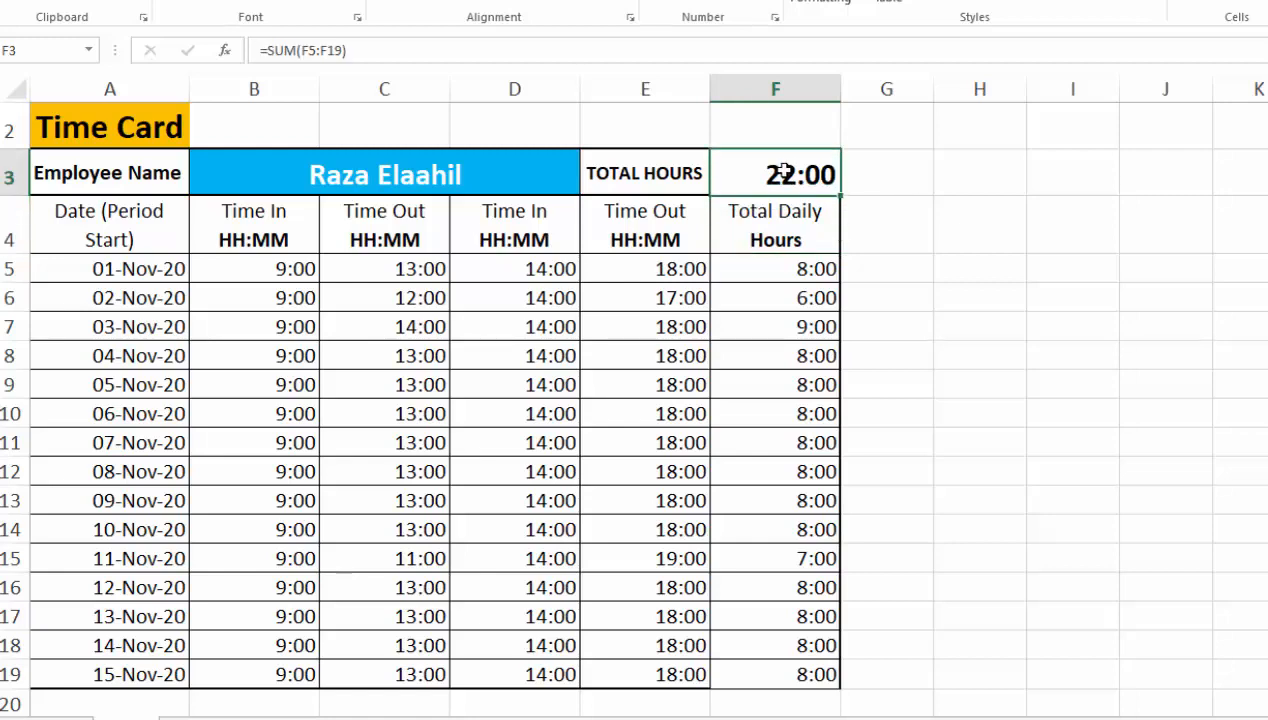
{"action": "right_click", "coordinate": [785, 172]}
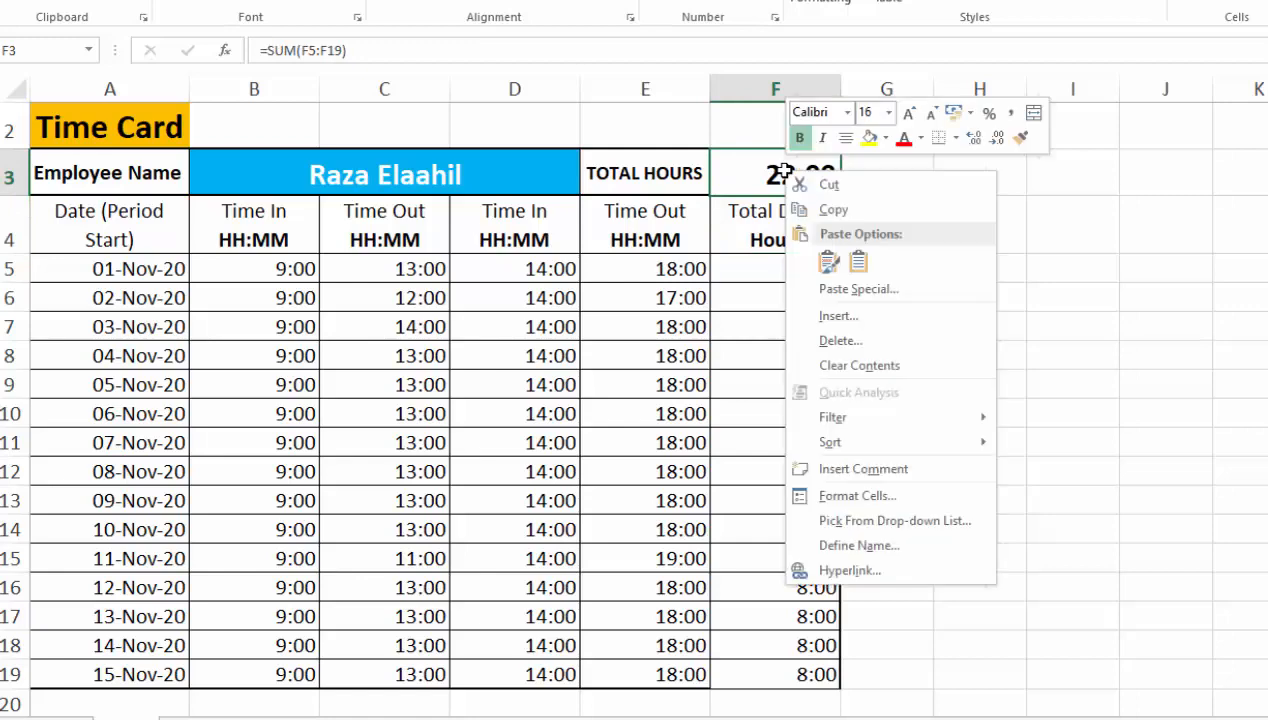
{"action": "left_click", "coordinate": [849, 500]}
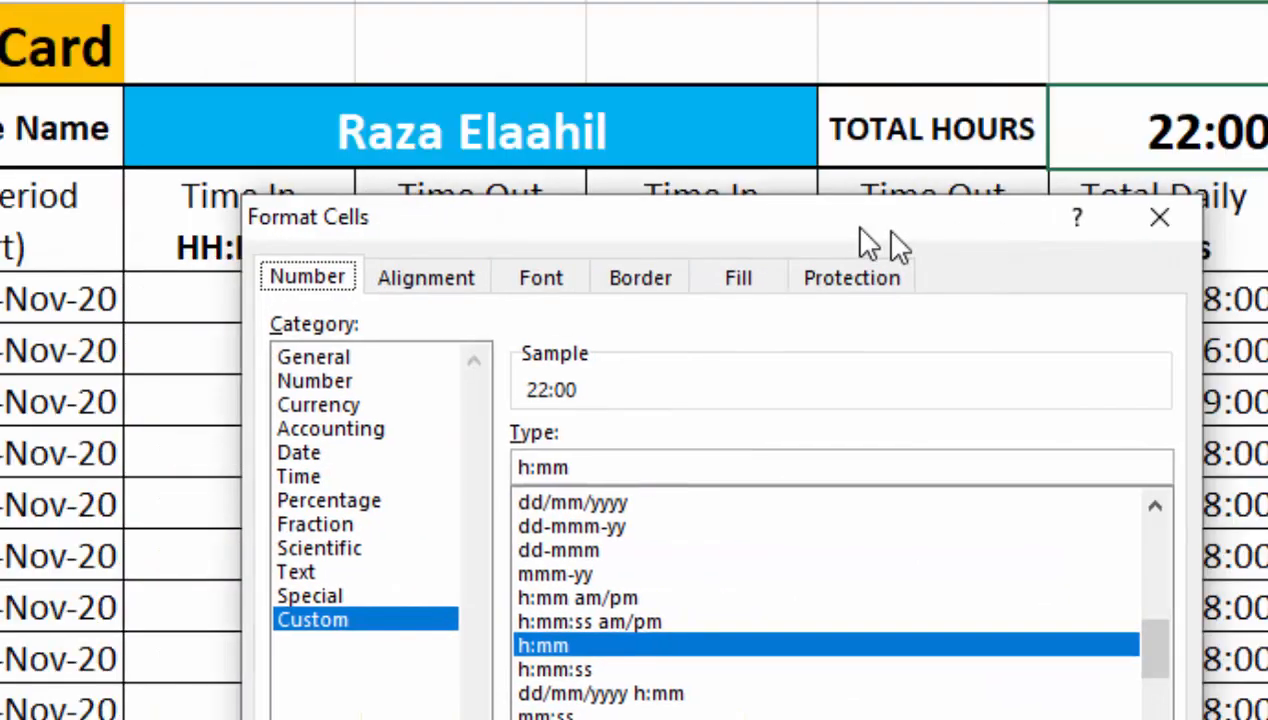
{"action": "left_click_drag", "start_coordinate": [891, 232], "coordinate": [818, 50]}
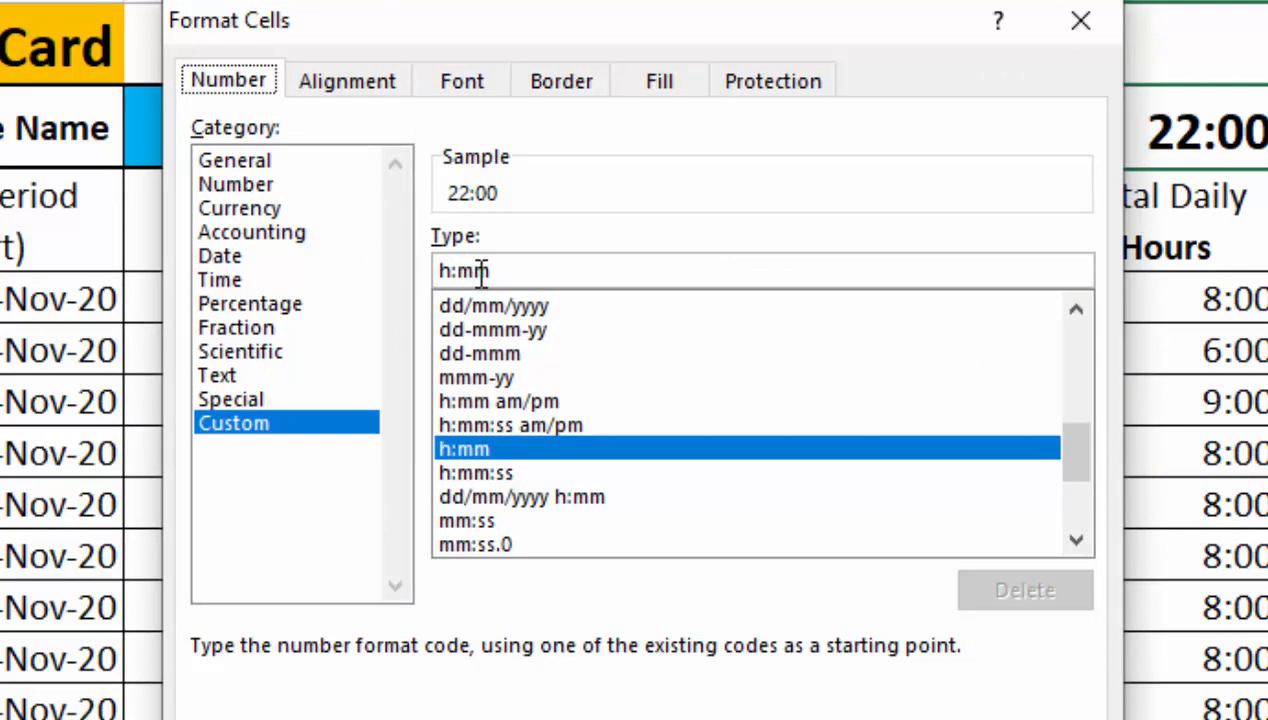
{"action": "left_click", "coordinate": [490, 474]}
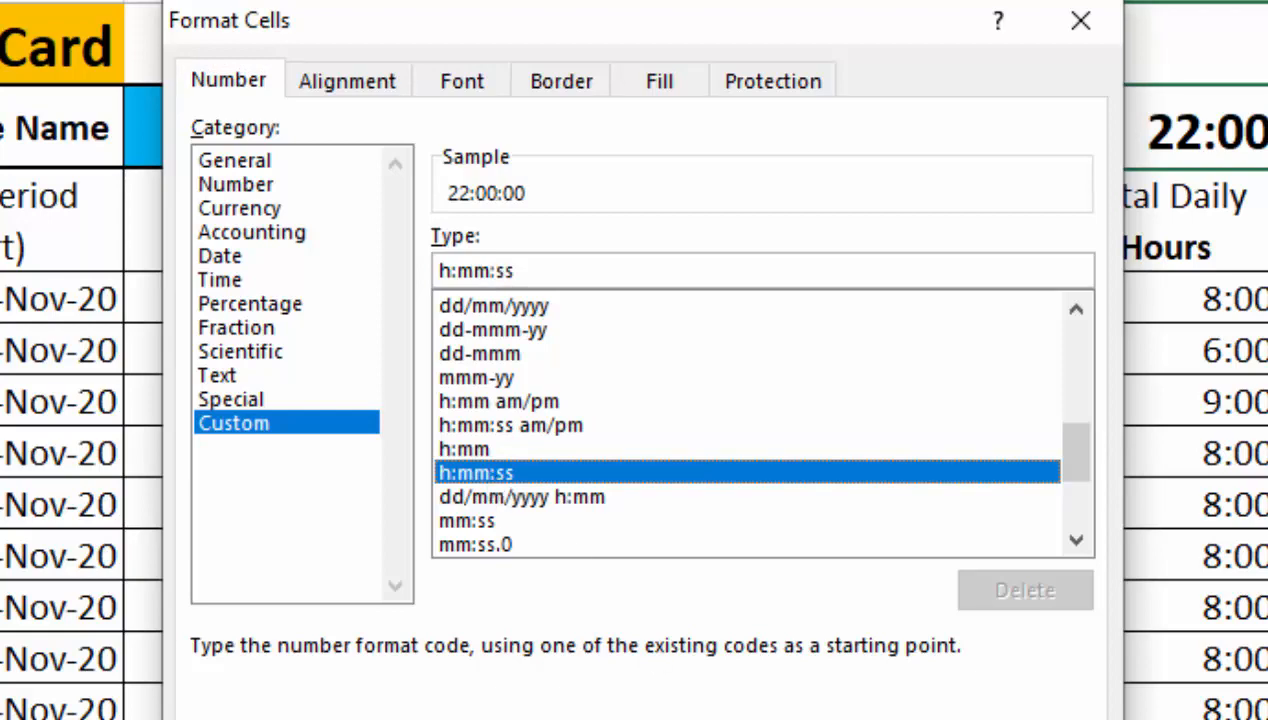
{"action": "key", "text": "Return"}
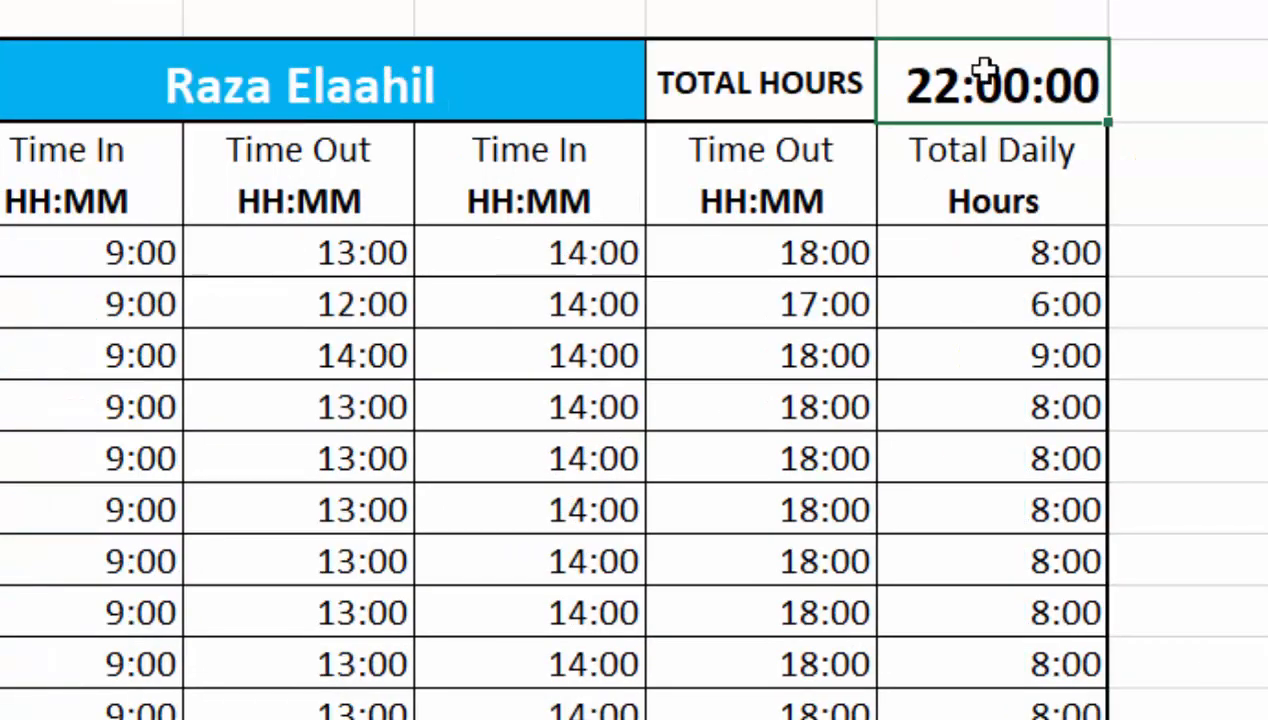
Switch the TOTAL HOURS cell's custom number format back to h:mm.
{"action": "right_click", "coordinate": [985, 72]}
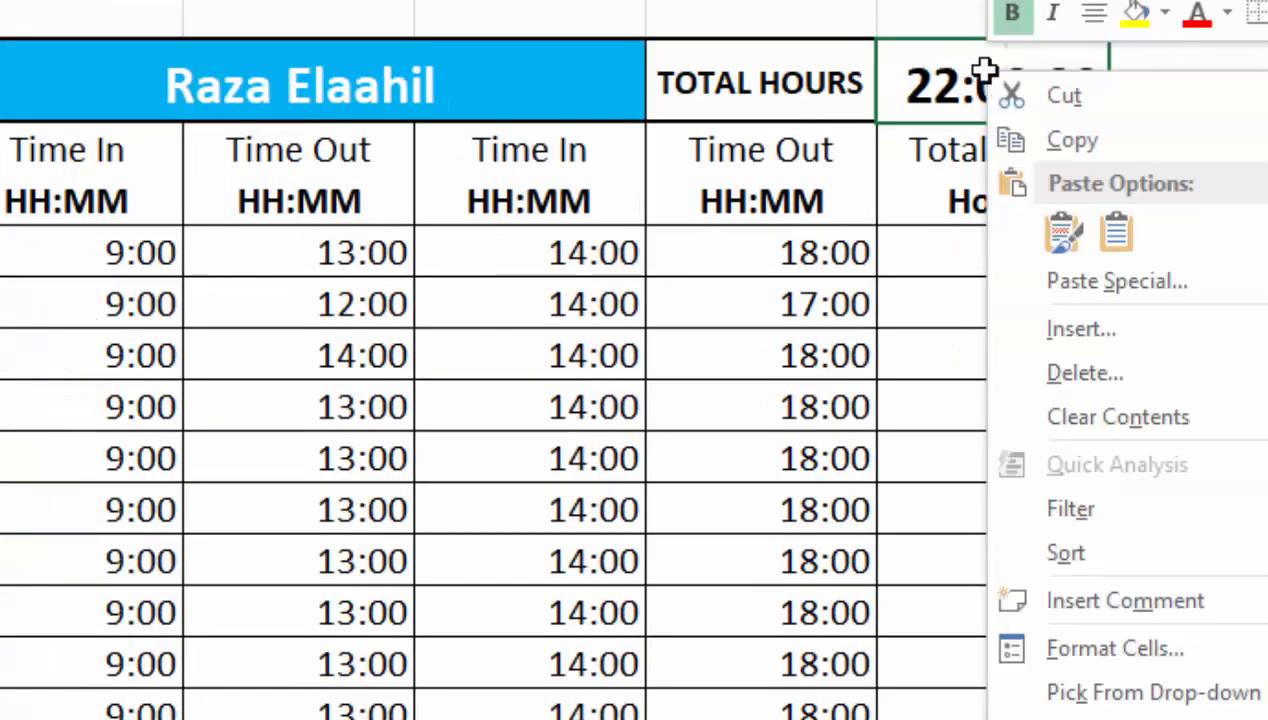
{"action": "left_click", "coordinate": [1083, 652]}
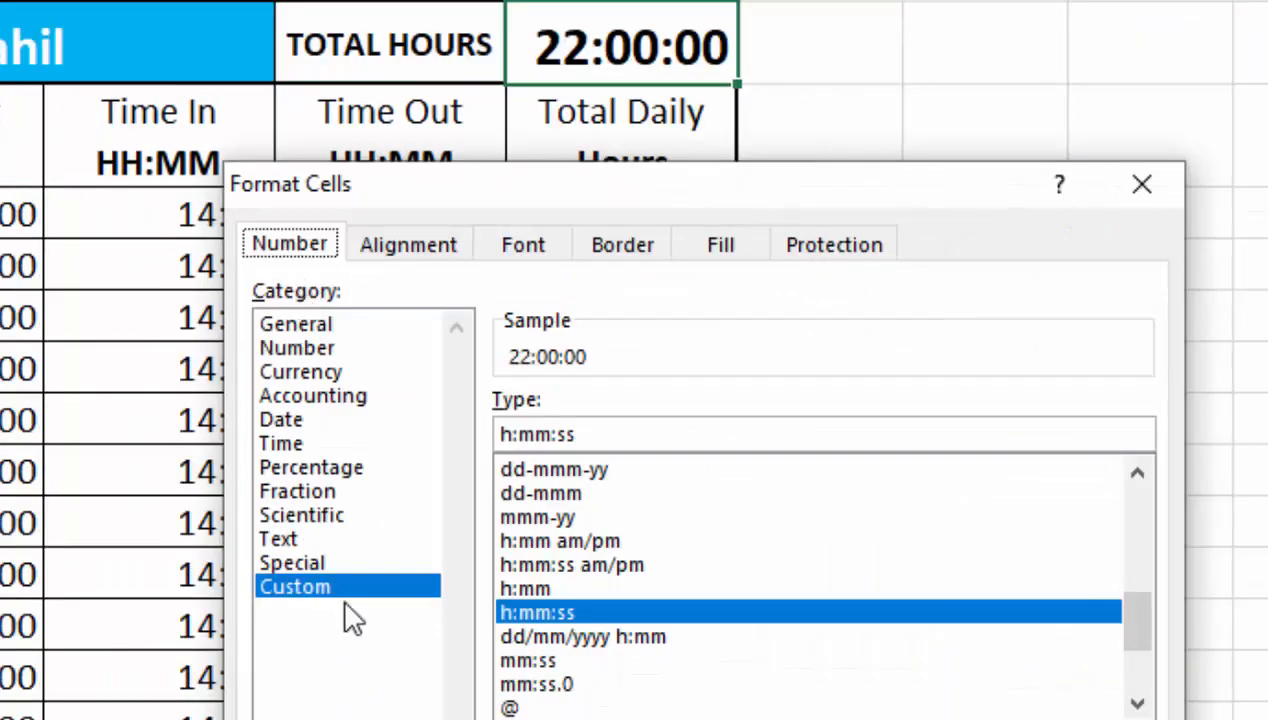
{"action": "left_click", "coordinate": [542, 592]}
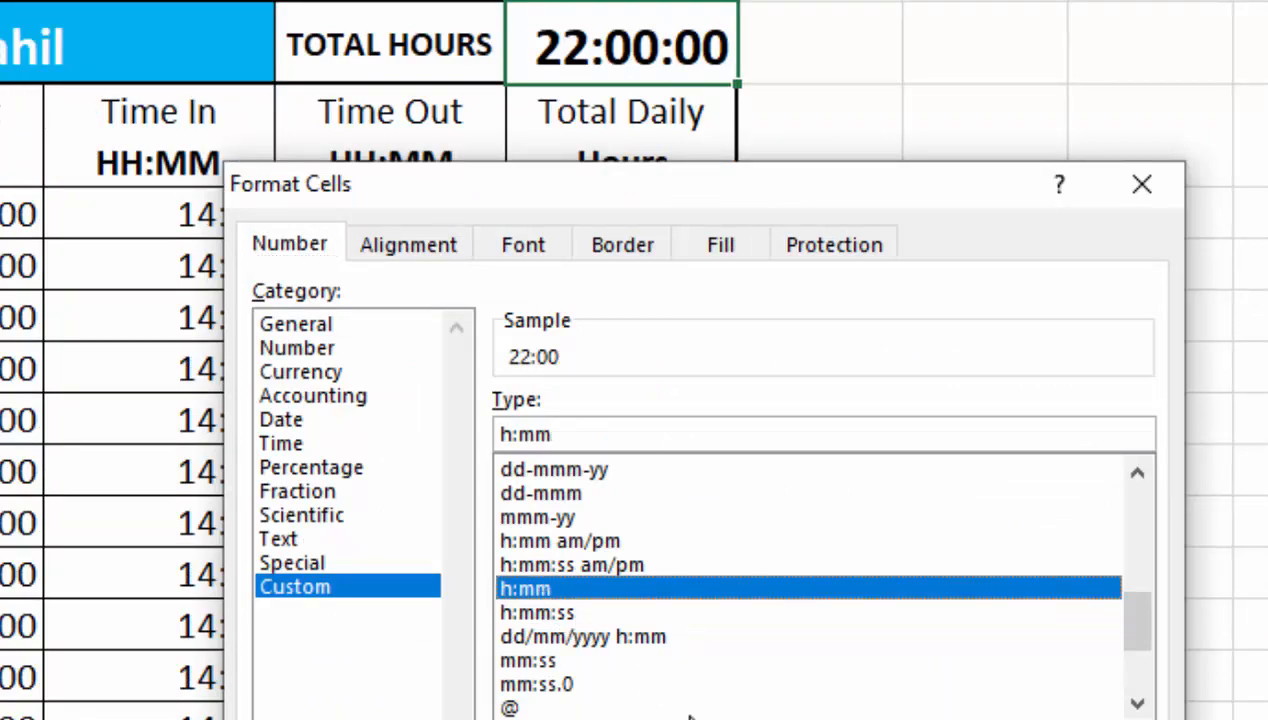
{"action": "key", "text": "Return"}
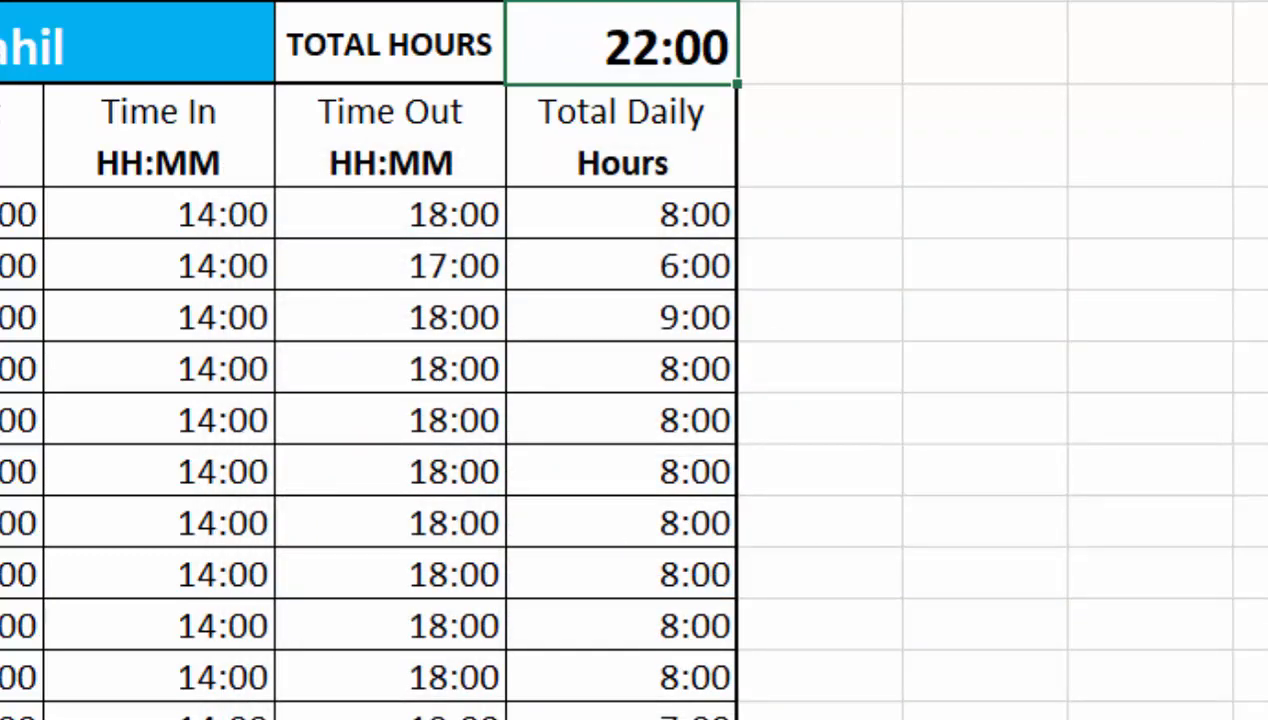
Edit the custom number format of the TOTAL HOURS cell to [h]:mm so that hours accumulate beyond 24.
{"action": "right_click", "coordinate": [634, 40]}
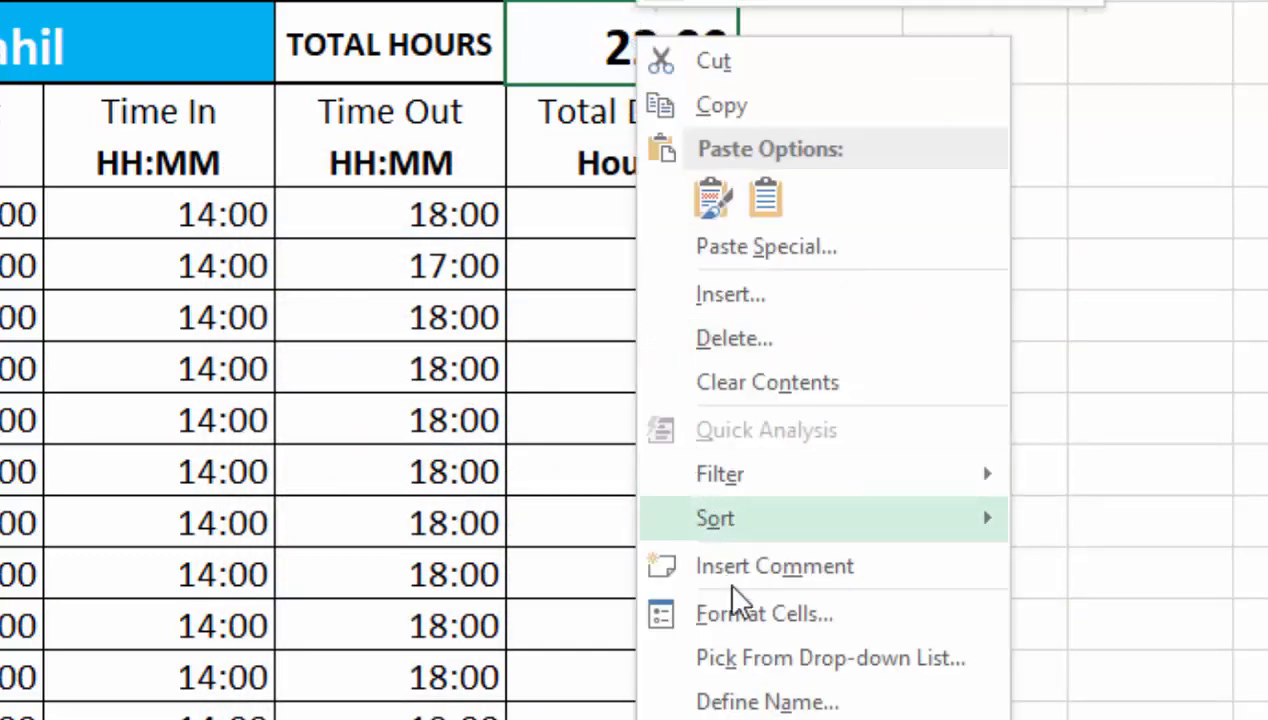
{"action": "left_click", "coordinate": [735, 613]}
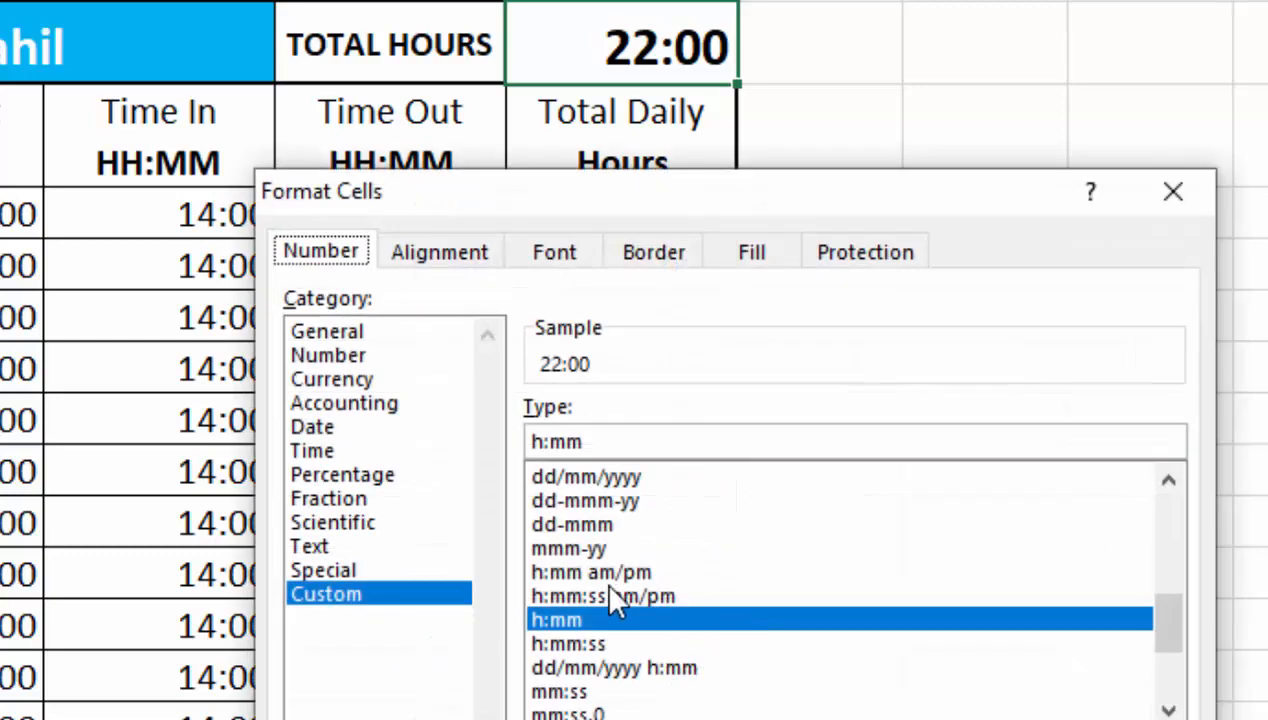
{"action": "left_click", "coordinate": [544, 441]}
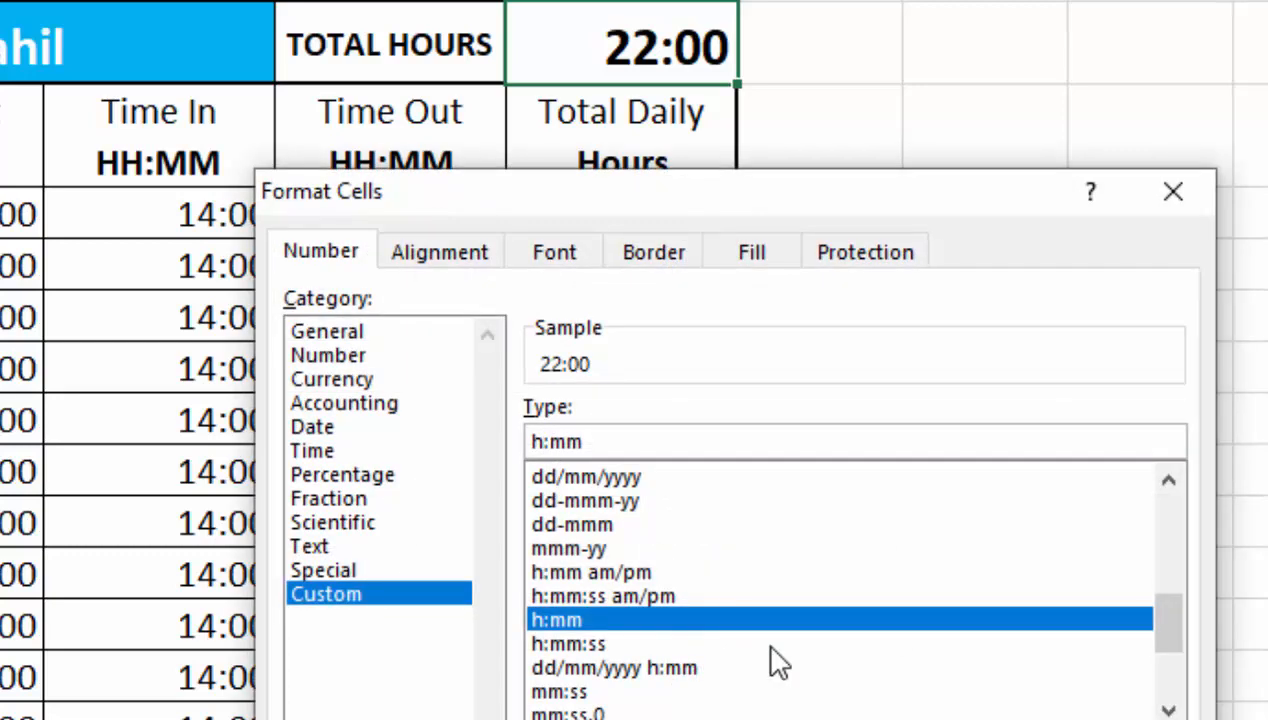
{"action": "key", "text": "Home"}
{"action": "type", "text": "["}
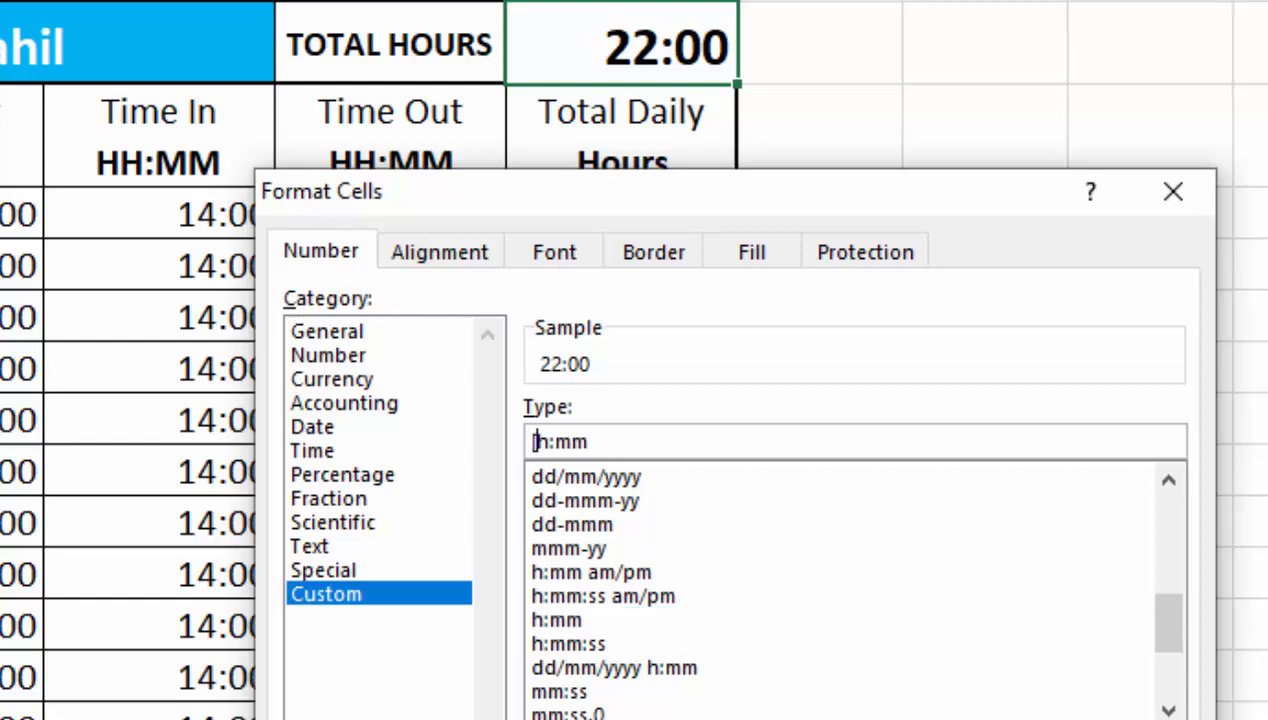
{"action": "left_click", "coordinate": [545, 441]}
{"action": "type", "text": "]"}
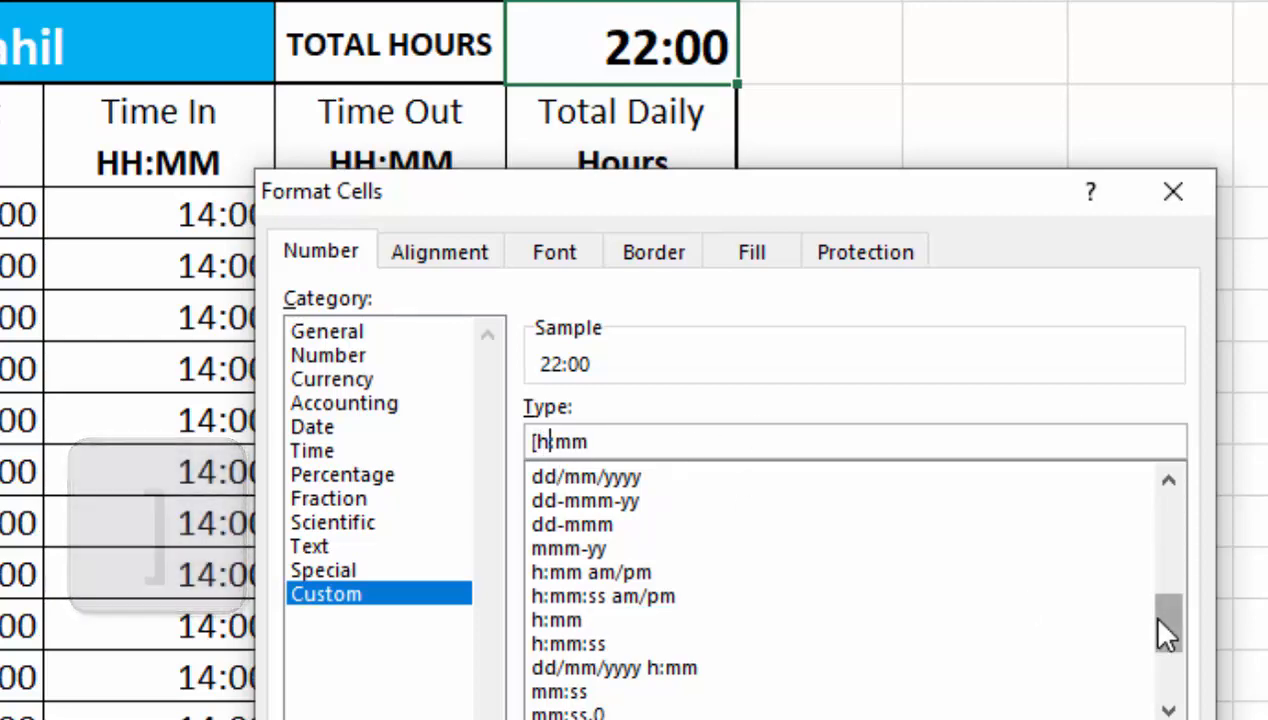
{"action": "type", "text": "]"}
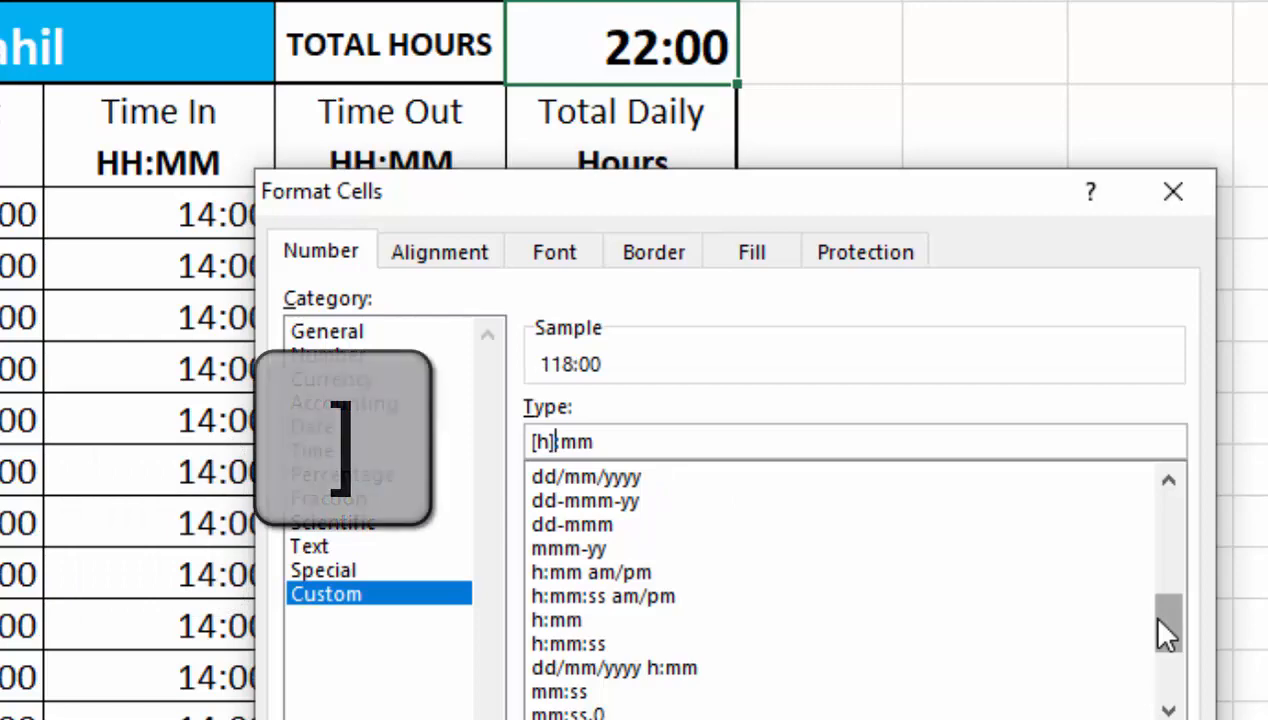
{"action": "left_click", "coordinate": [739, 438]}
{"action": "key", "text": "Return"}
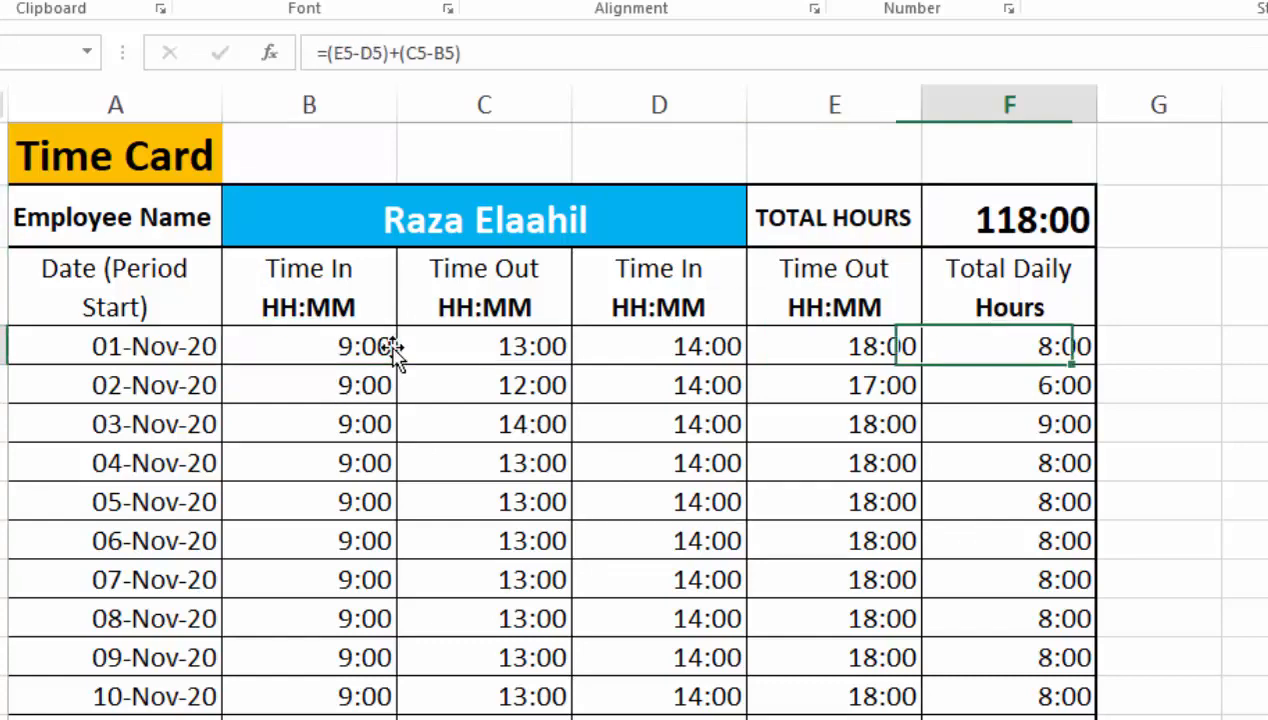
Change the first Time In for 01-Nov-20 to 9:20:00 am and check the TOTAL HOURS cell.
{"action": "double_click", "coordinate": [382, 346]}
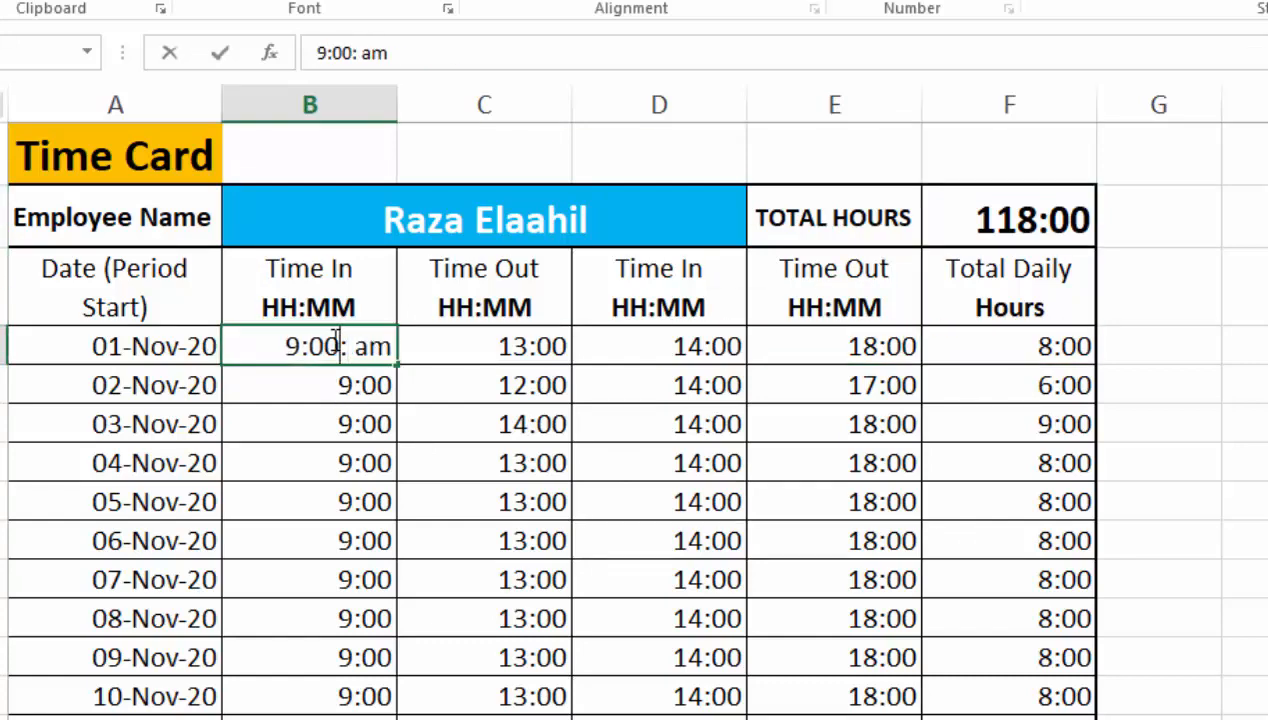
{"action": "type", "text": "00"}
{"action": "left_click", "coordinate": [303, 346]}
{"action": "key", "text": "BackSpace"}
{"action": "type", "text": "2"}
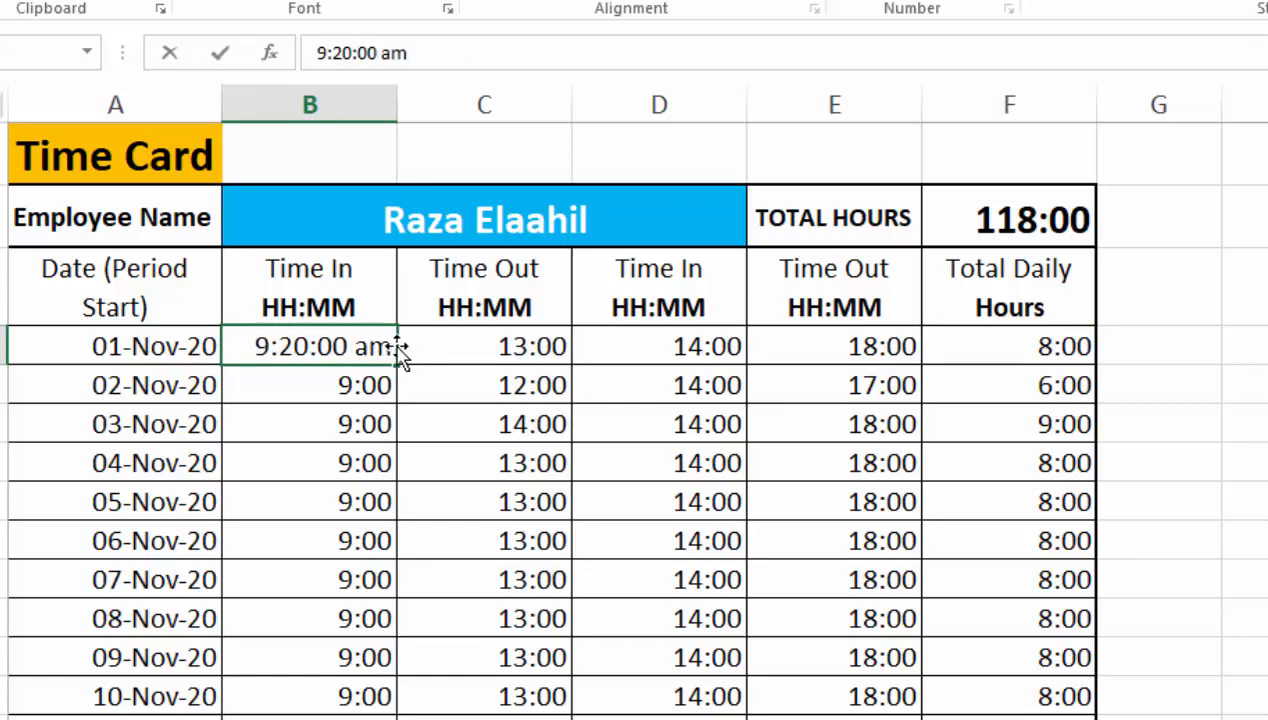
{"action": "left_click", "coordinate": [487, 364]}
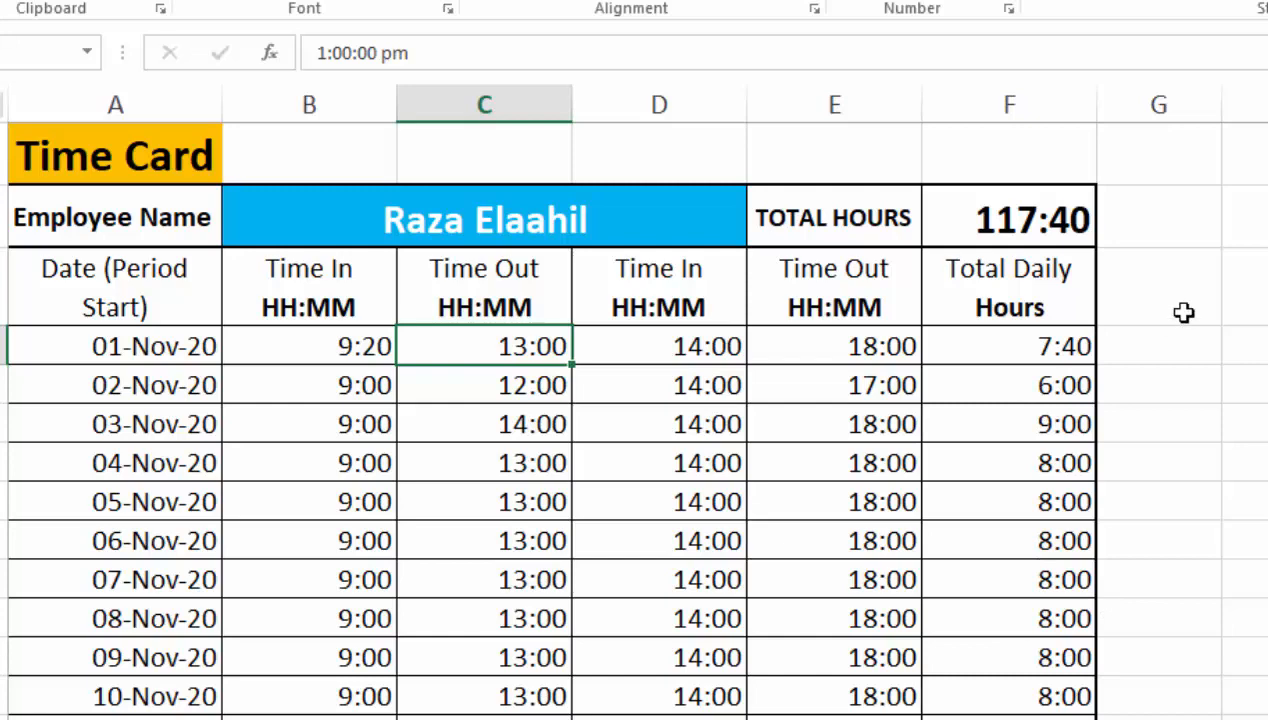
{"action": "double_click", "coordinate": [1022, 215]}
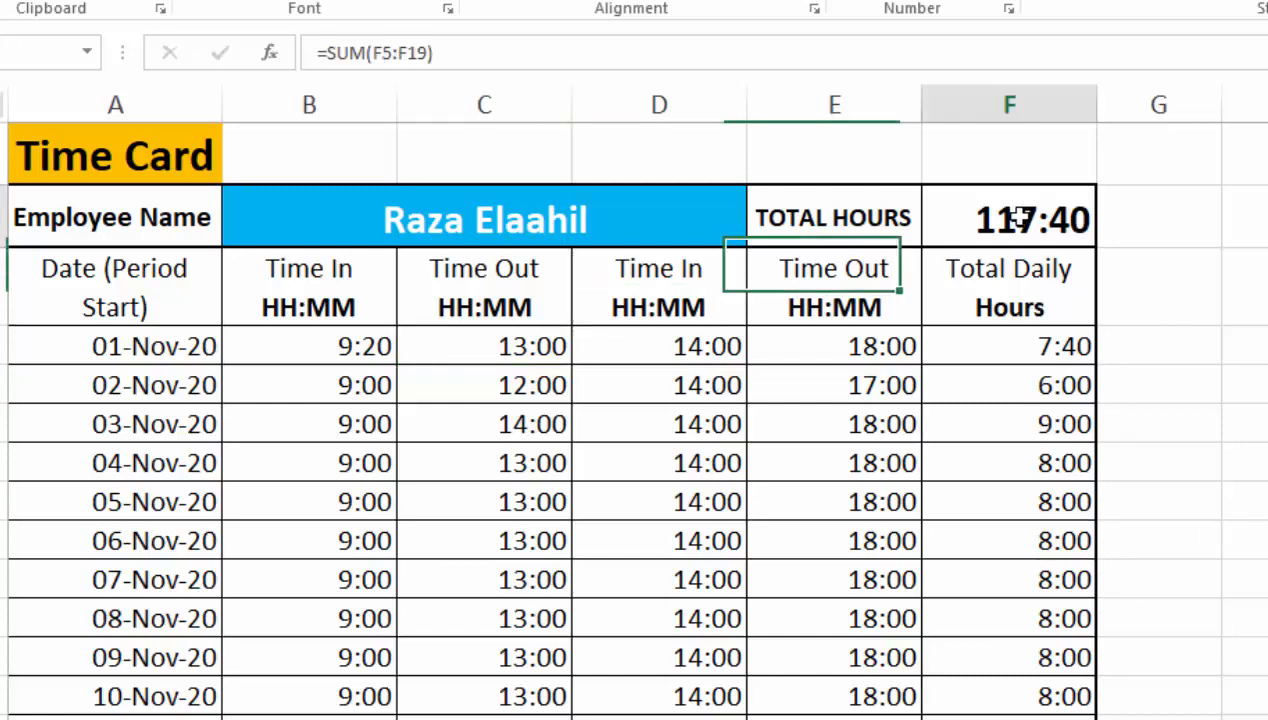
{"action": "left_click", "coordinate": [1208, 309]}
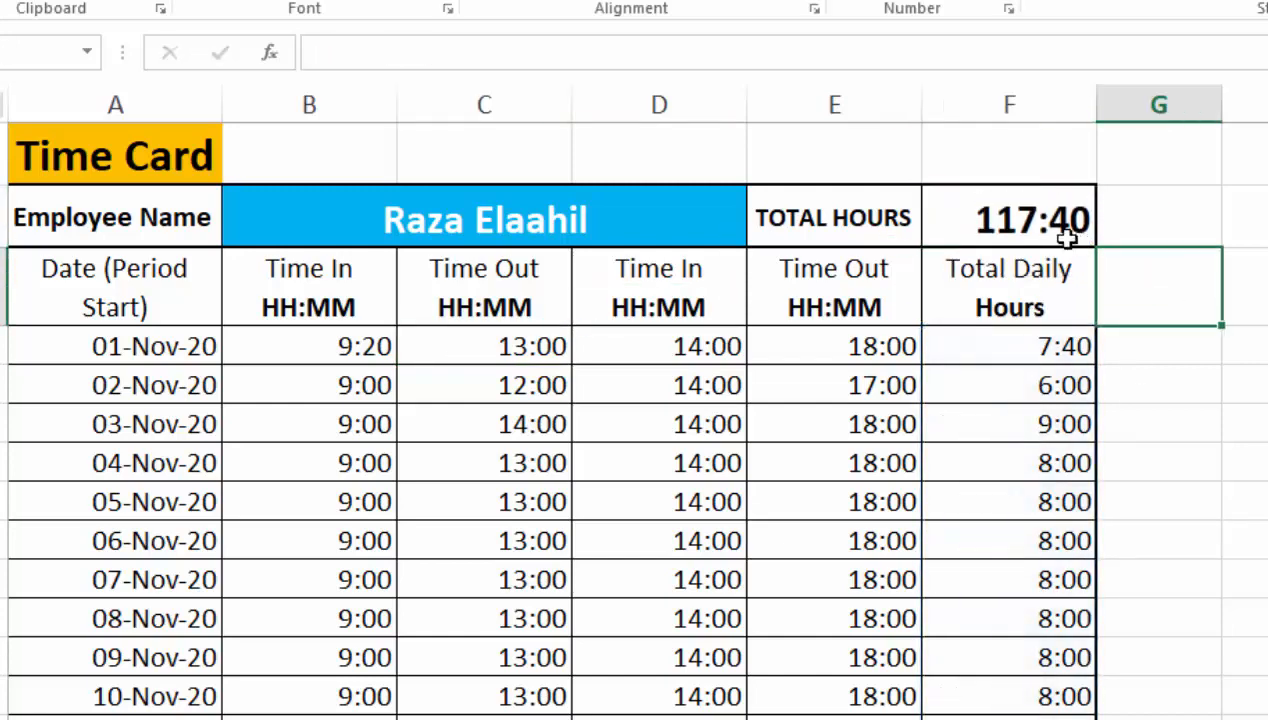
Rebuild the TOTAL HOURS cell's custom number format from the existing h:mm code, enclosing the h in square brackets to give [h]:mm, and apply it.
{"action": "left_click", "coordinate": [1027, 232]}
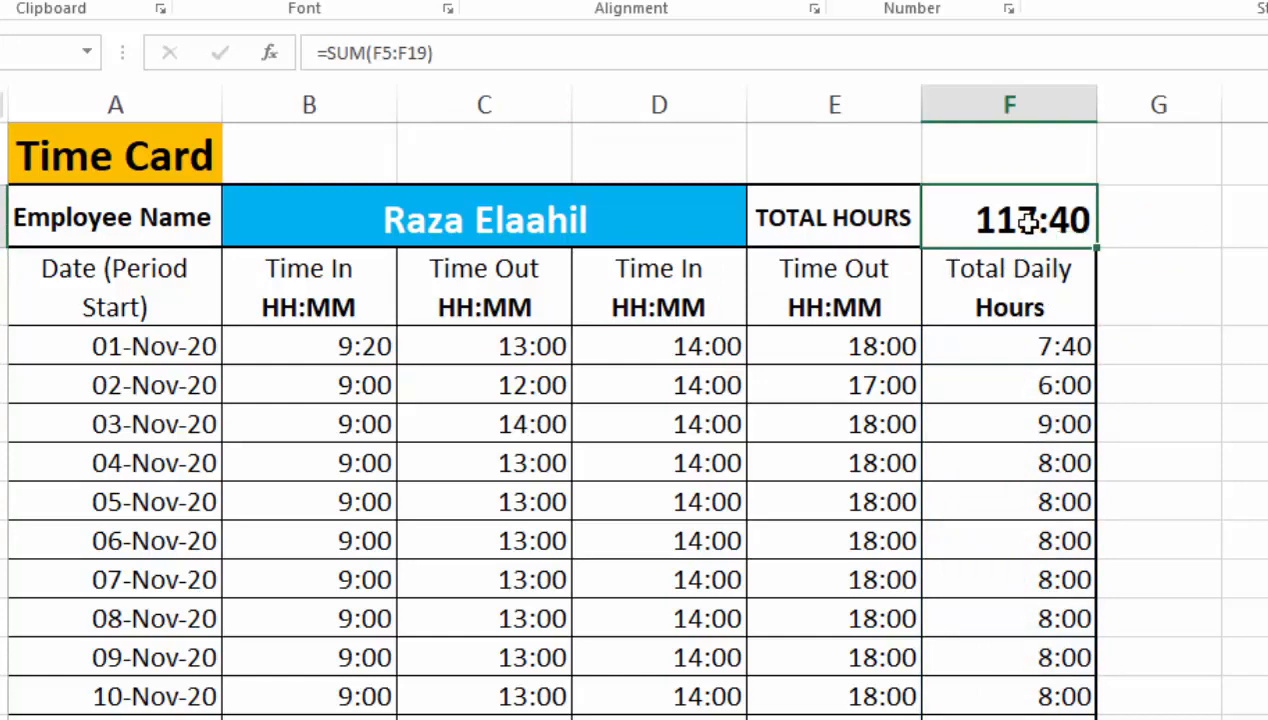
{"action": "right_click", "coordinate": [1027, 222]}
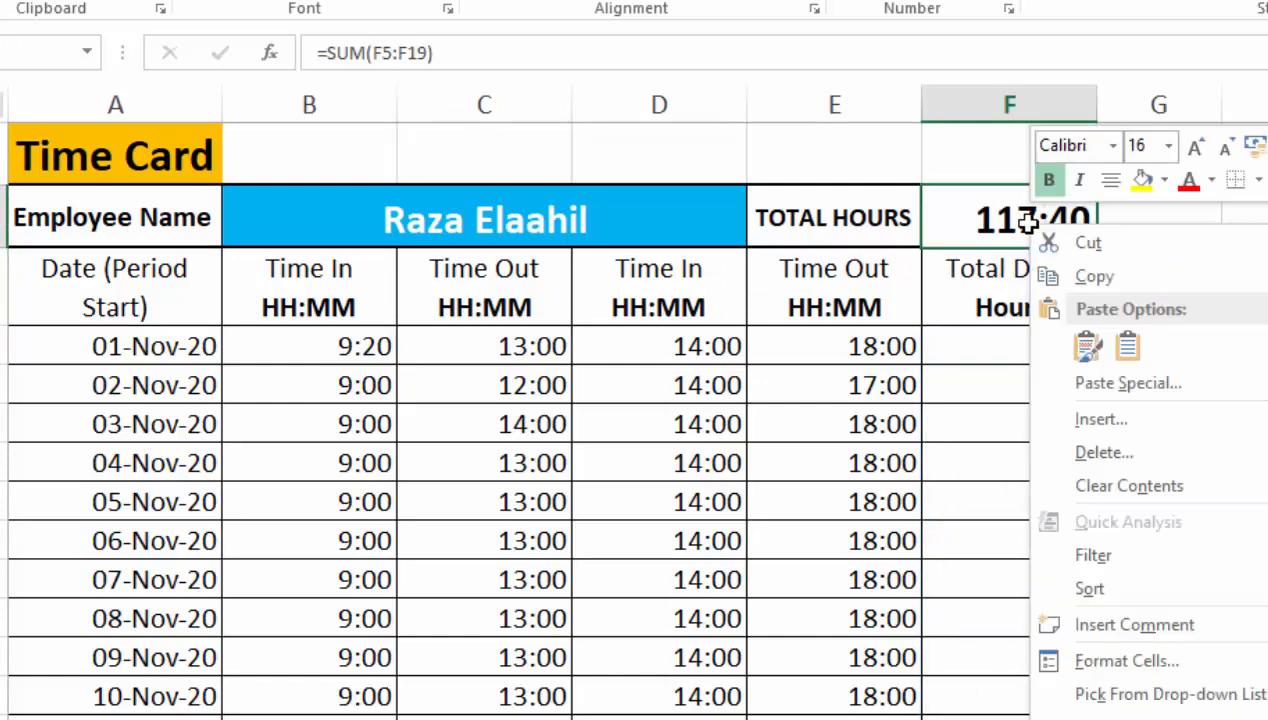
{"action": "left_click", "coordinate": [1110, 662]}
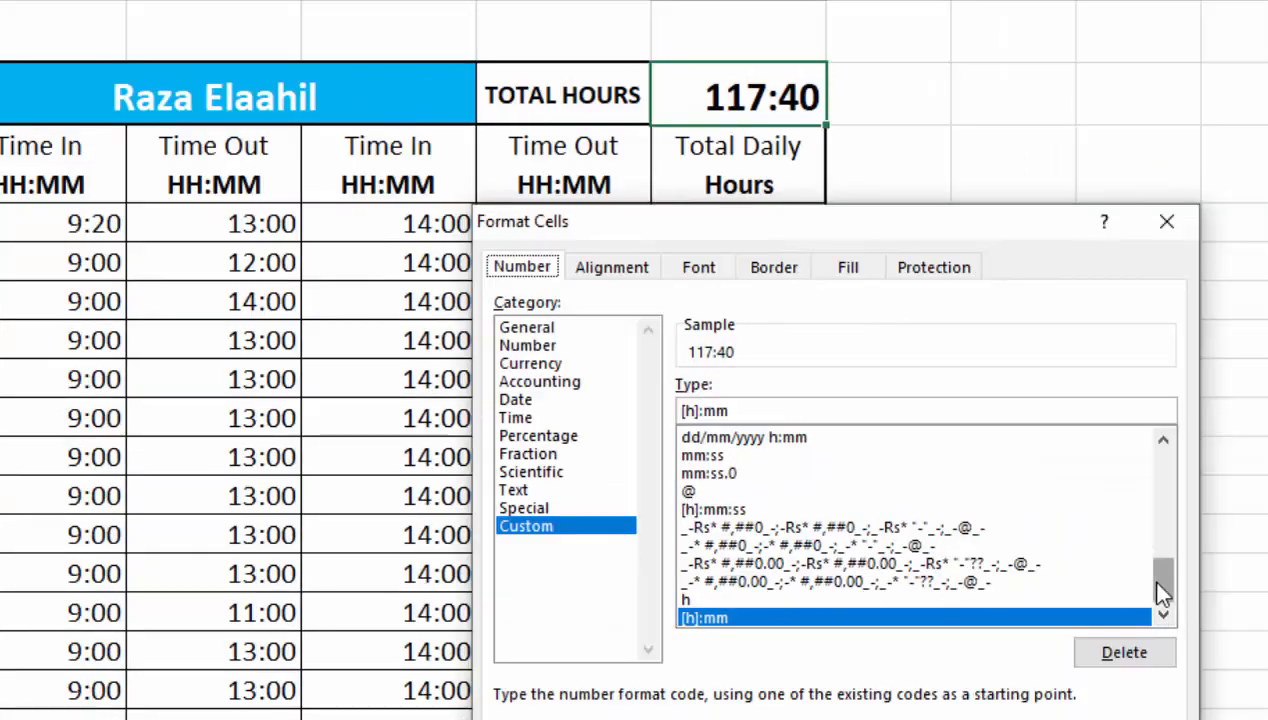
{"action": "left_click_drag", "start_coordinate": [1155, 580], "coordinate": [1148, 563]}
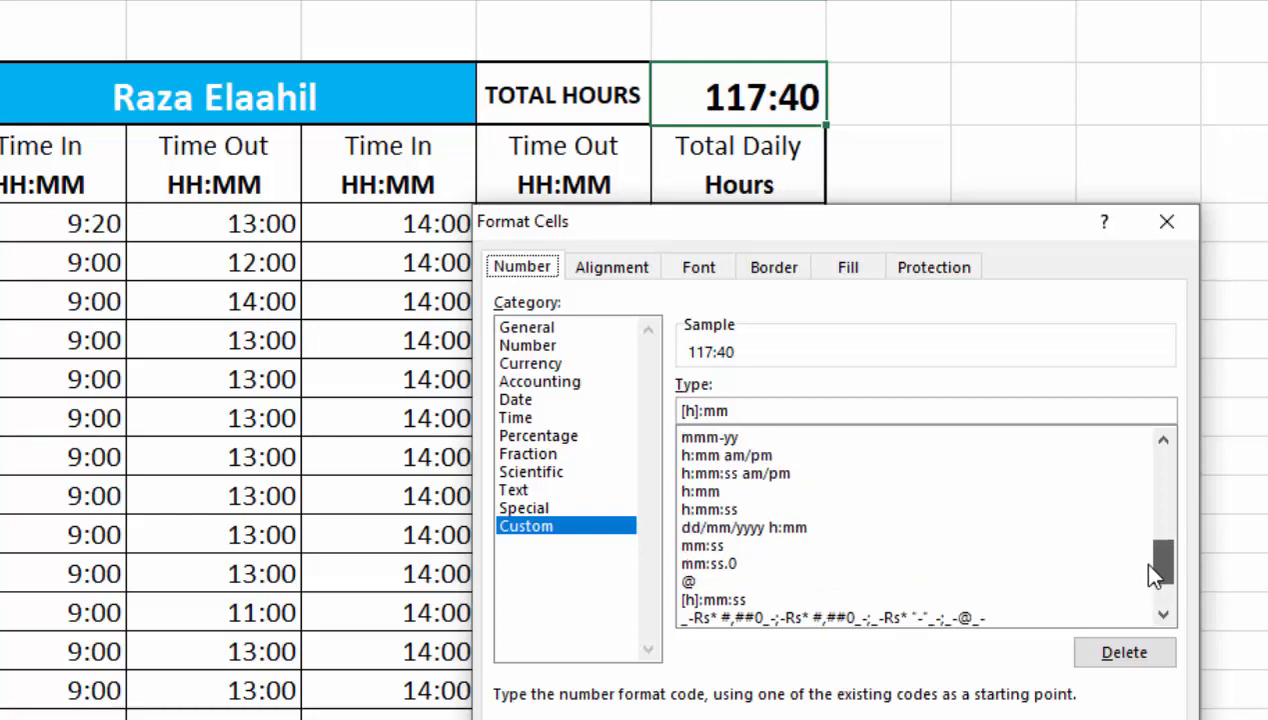
{"action": "left_click", "coordinate": [736, 492]}
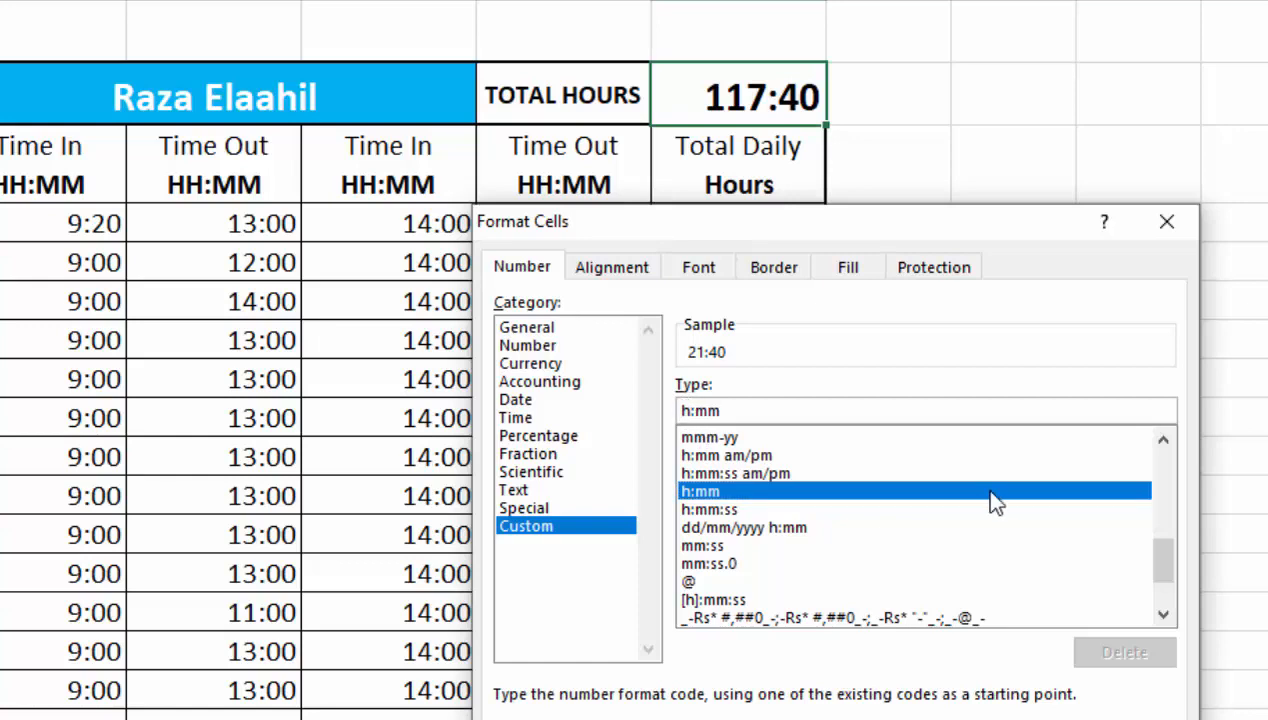
{"action": "type", "text": "["}
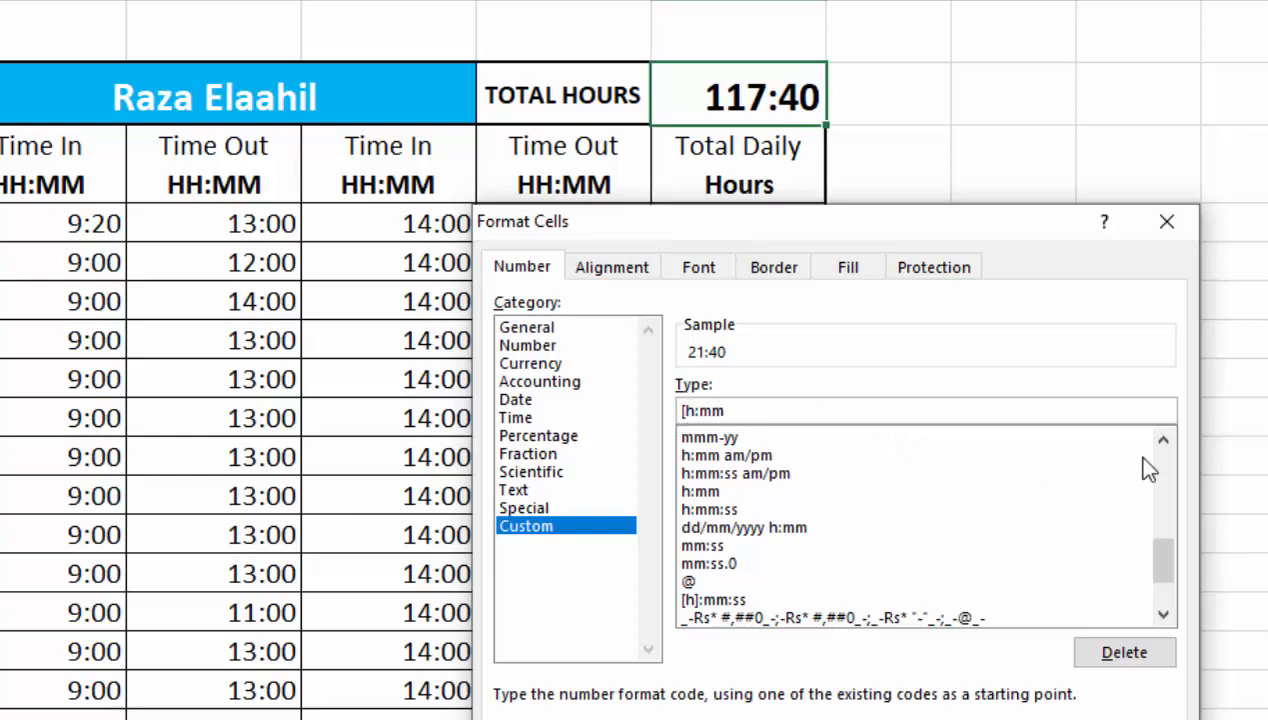
{"action": "key", "text": "Right"}
{"action": "type", "text": "]"}
{"action": "left_click", "coordinate": [1015, 718]}
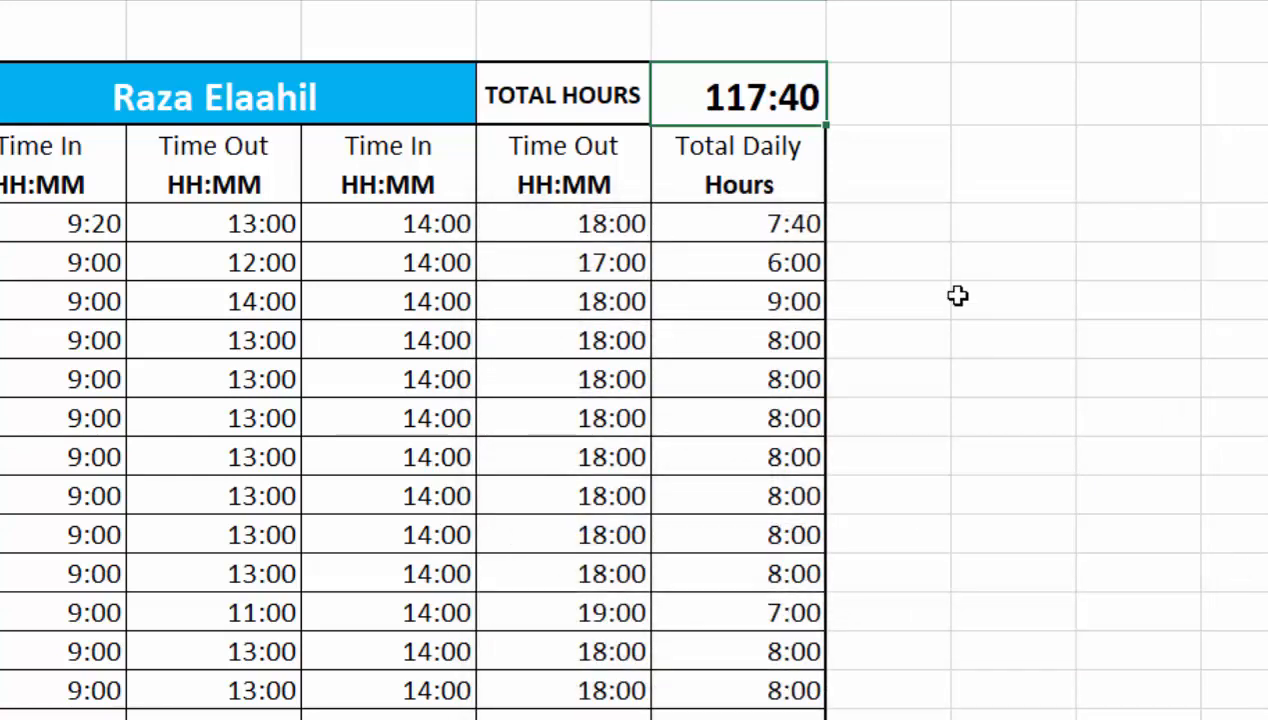